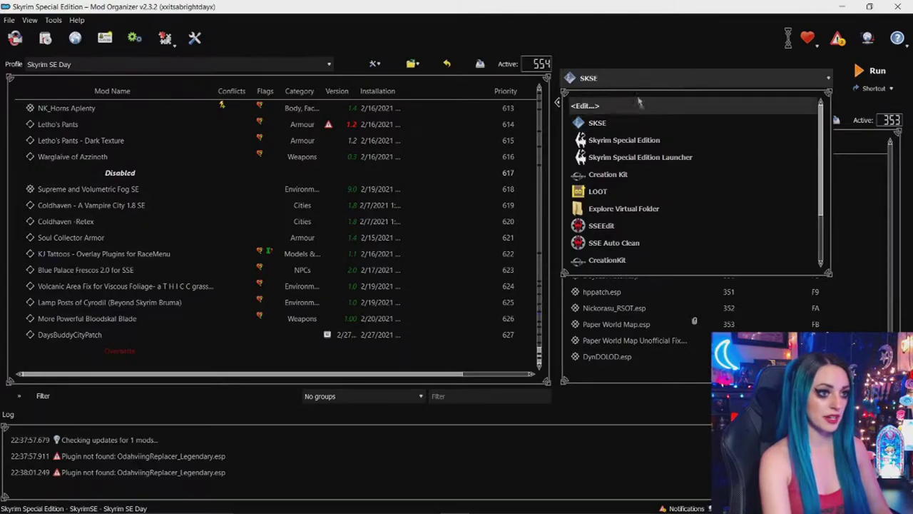
# - Launch the Creation Kit from Mod Organizer
pyautogui.click(658, 174)
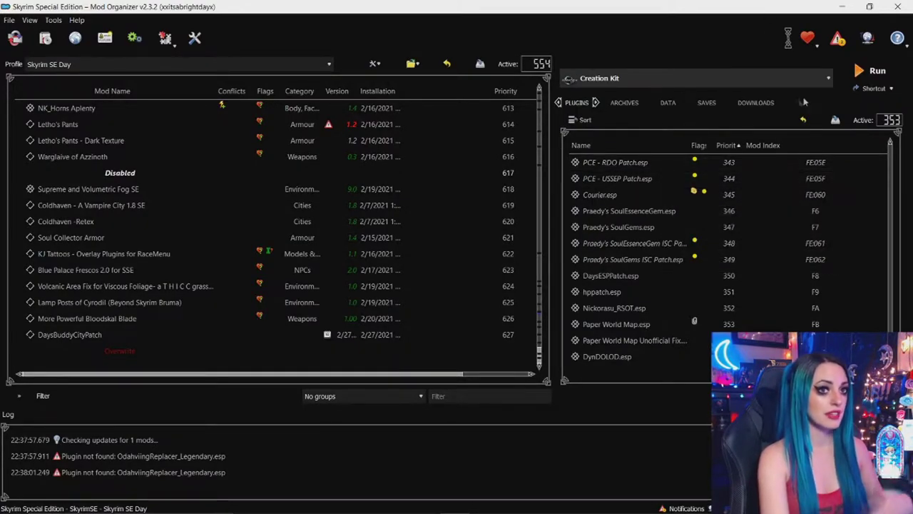
pyautogui.click(863, 77)
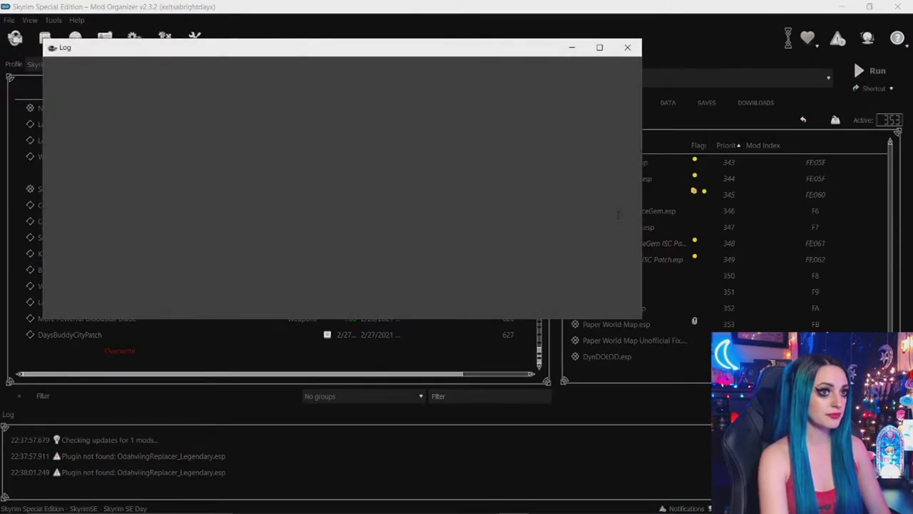
# - Save a new, empty plugin in the Skyrim Special Edition data folder as daystestpatch
pyautogui.click(9, 19)
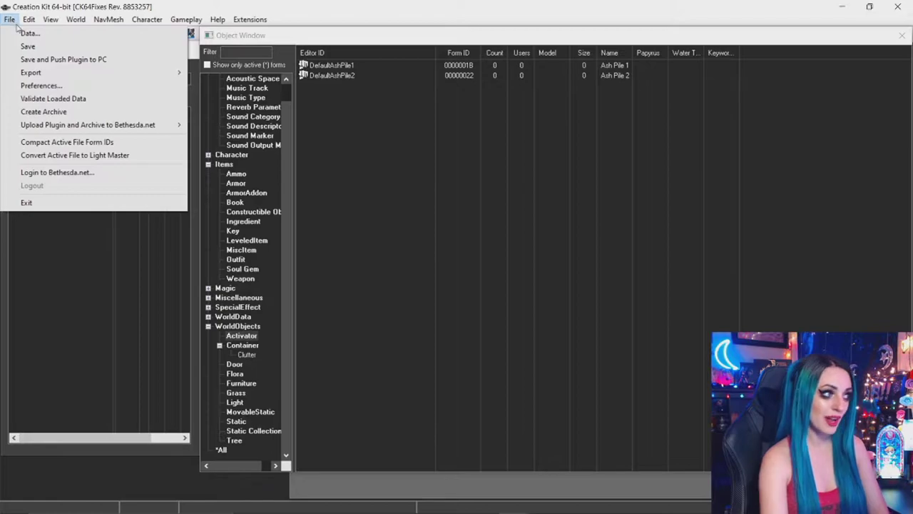
pyautogui.click(39, 57)
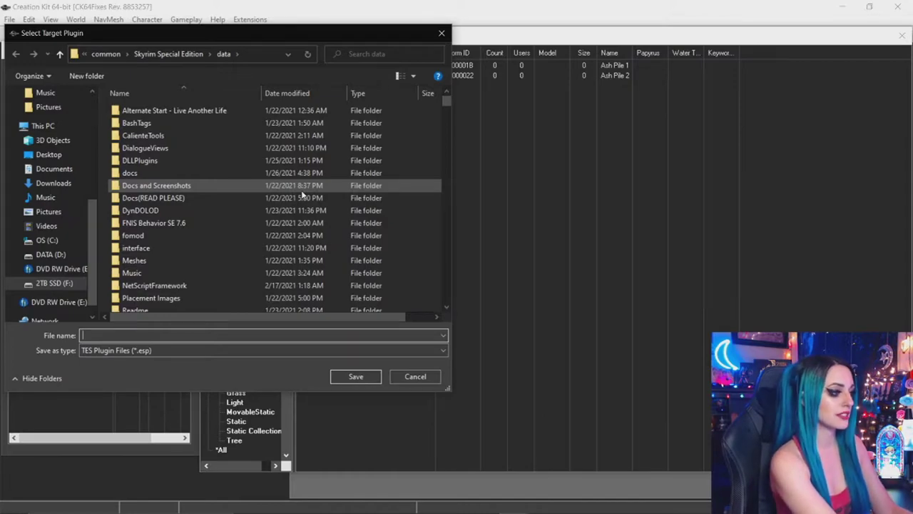
pyautogui.write('daystestpatch')
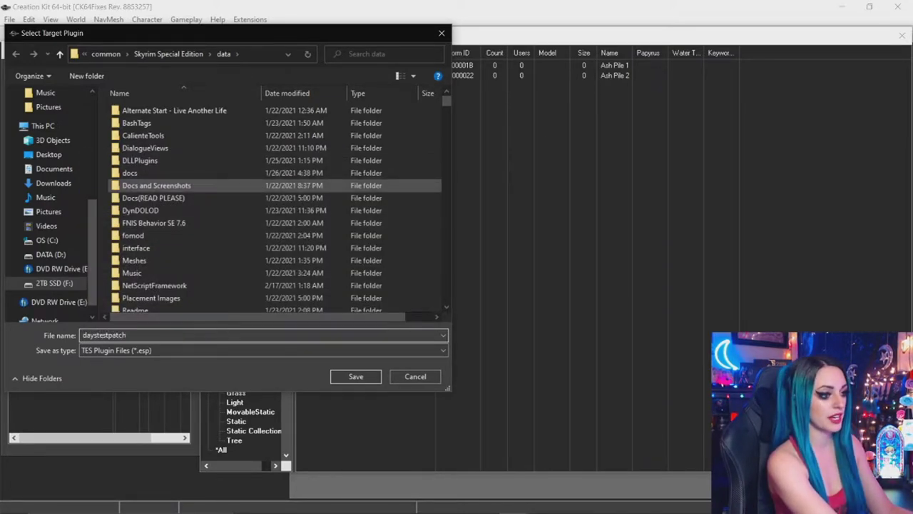
pyautogui.press('Return')
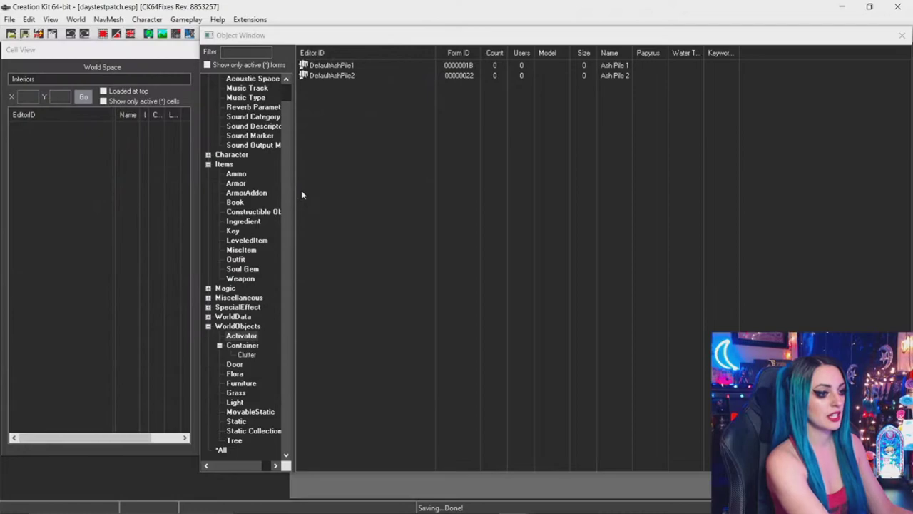
# - Open the data file selection and mark Skyrim.esm, Update.esm, Dawnguard.esm, HearthFires.esm and Dragonborn.esm for loading
pyautogui.click(10, 20)
pyautogui.click(28, 33)
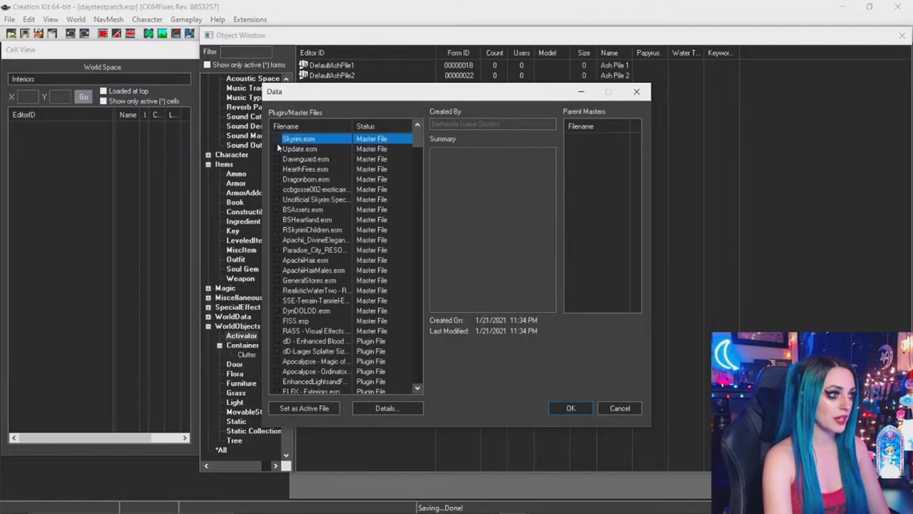
pyautogui.doubleClick(278, 148)
pyautogui.doubleClick(279, 159)
pyautogui.doubleClick(280, 169)
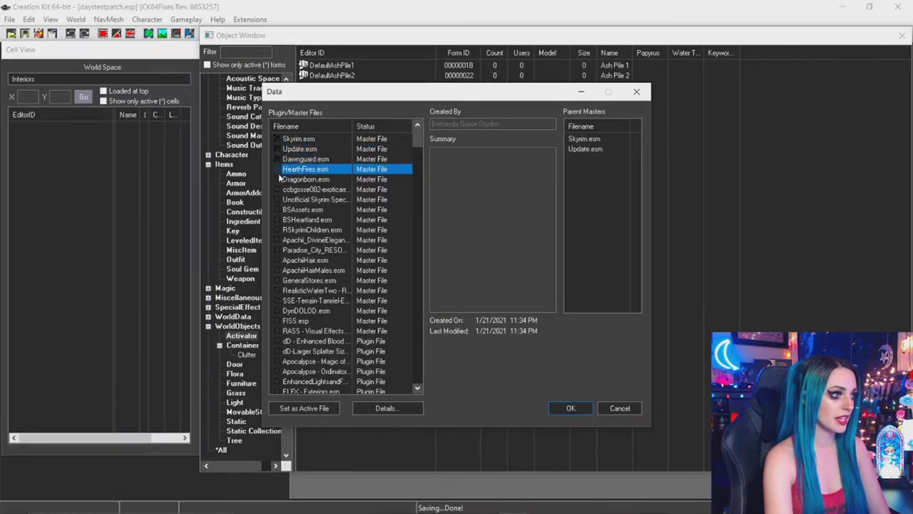
pyautogui.doubleClick(281, 179)
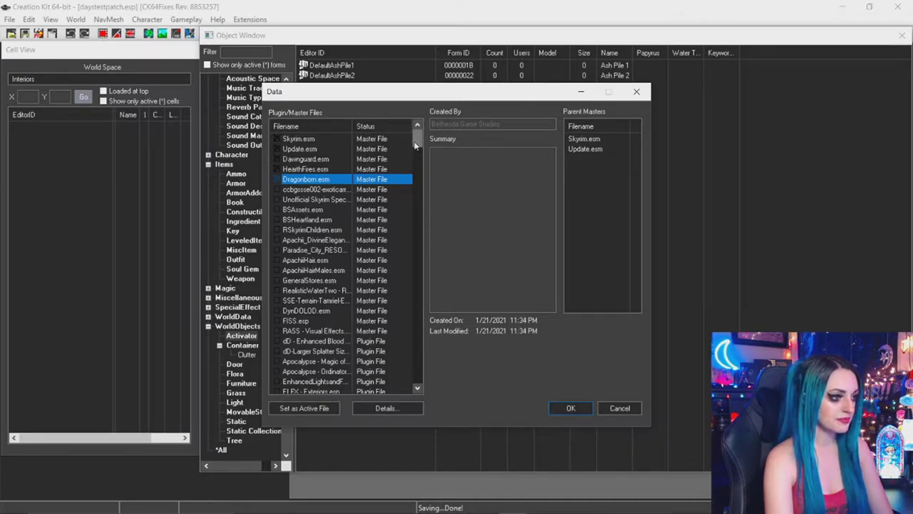
# - Find daystestpatch.esp at the end of the plugin list and unmark it so it is no longer the active file
pyautogui.scroll(-4, 364, 246)
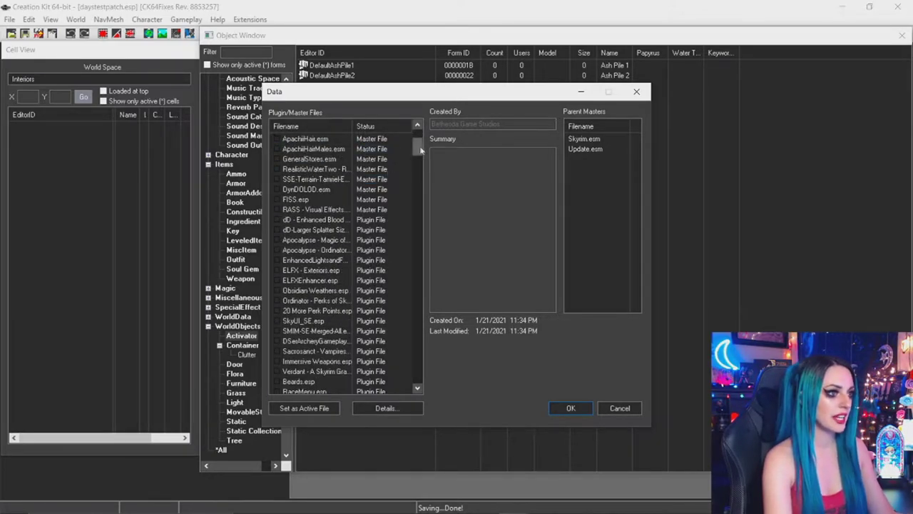
pyautogui.scroll(-10, 363, 235)
pyautogui.click(347, 384)
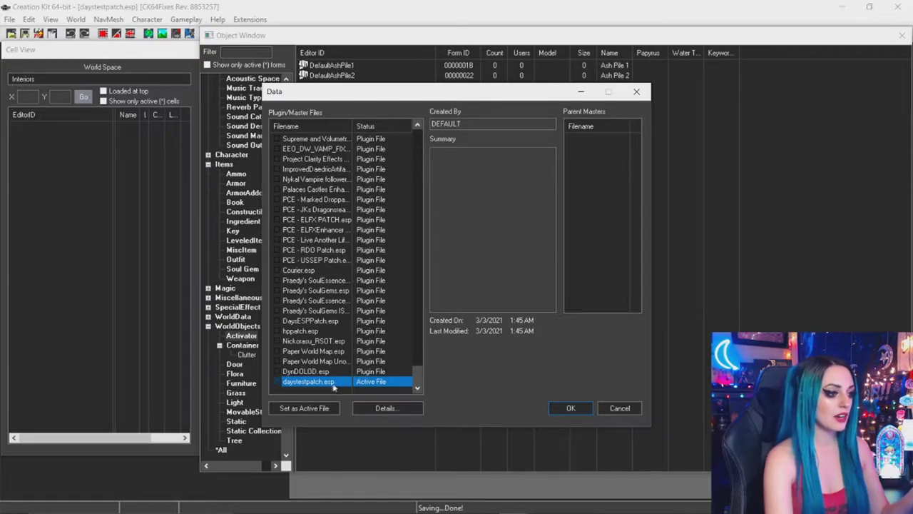
pyautogui.click(279, 383)
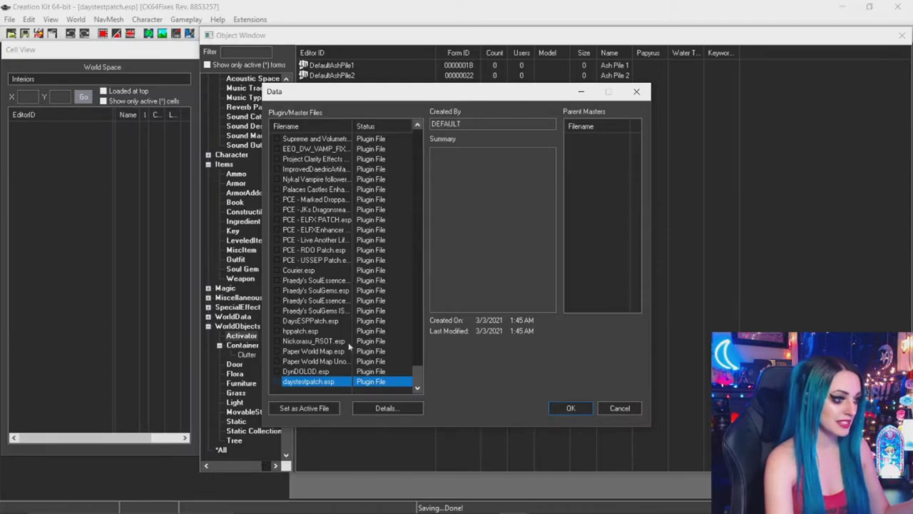
# - Find DaysRoriksteadPatch.esp in the plugin list and set it as the active file
pyautogui.click(336, 229)
pyautogui.press('d')
pyautogui.press('d')
pyautogui.press('d')
pyautogui.press('d')
pyautogui.press('d')
pyautogui.press('d')
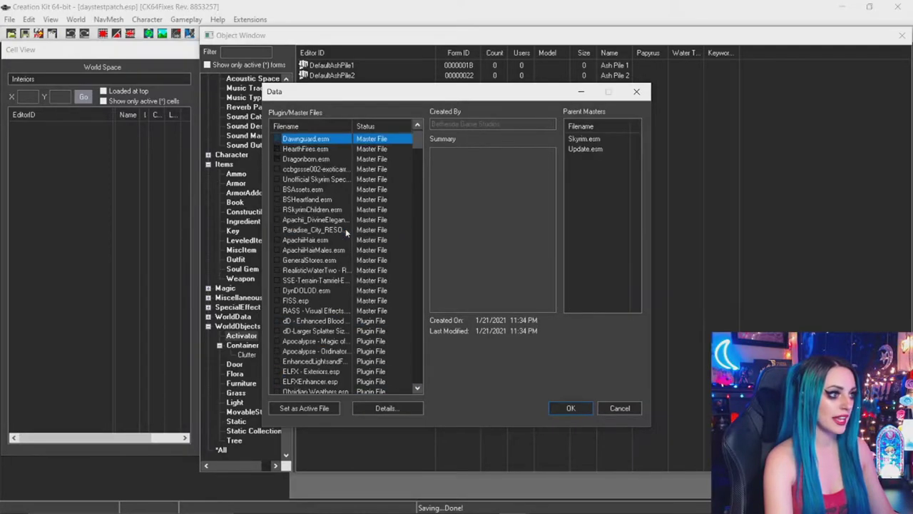
pyautogui.press('d')
pyautogui.press('d')
pyautogui.press('d')
pyautogui.press('d')
pyautogui.press('d')
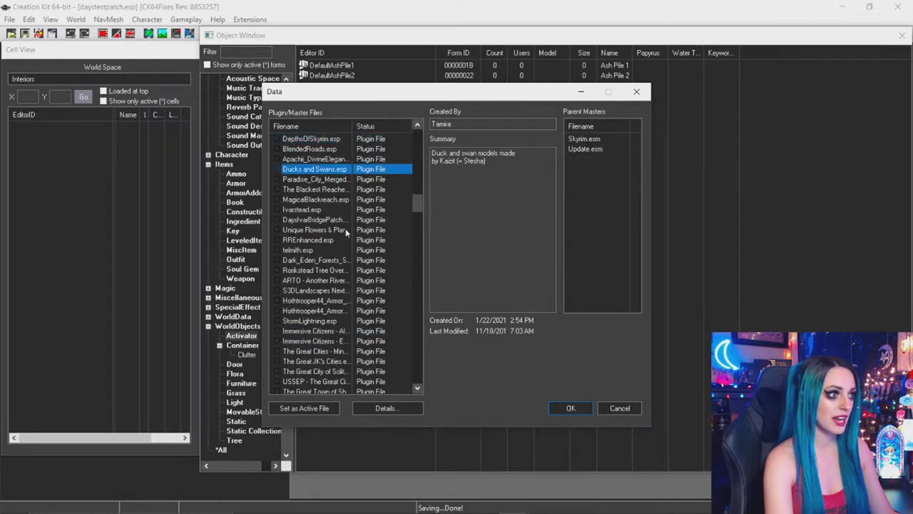
pyautogui.press('d')
pyautogui.press('d')
pyautogui.press('d')
pyautogui.press('d')
pyautogui.press('d')
pyautogui.press('d')
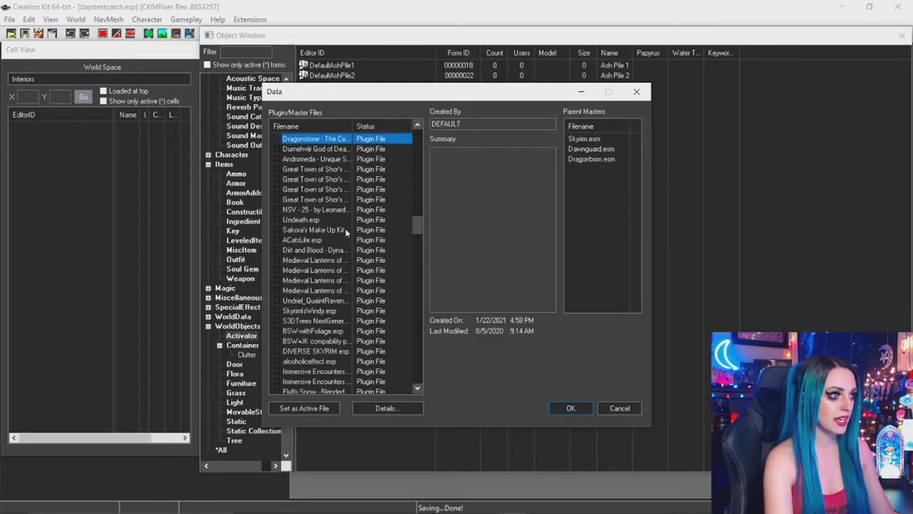
pyautogui.press('d')
pyautogui.press('d')
pyautogui.press('d')
pyautogui.press('d')
pyautogui.press('d')
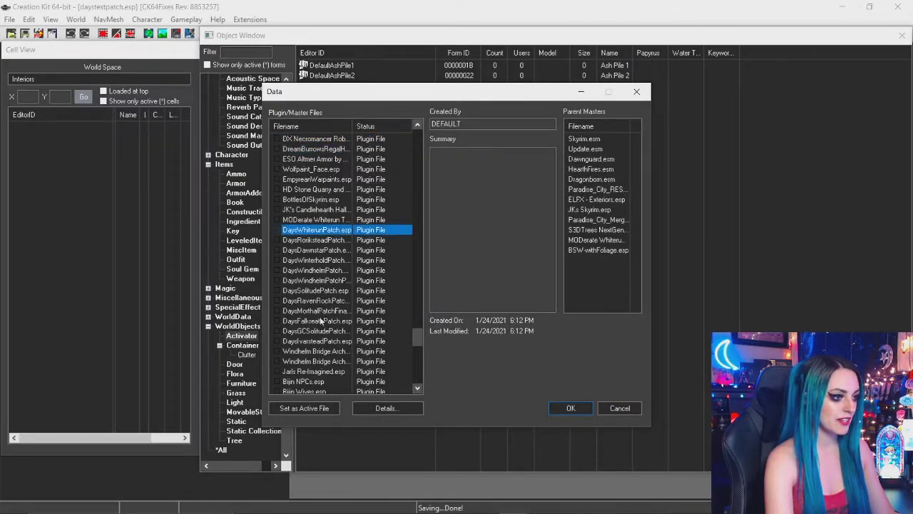
pyautogui.click(311, 242)
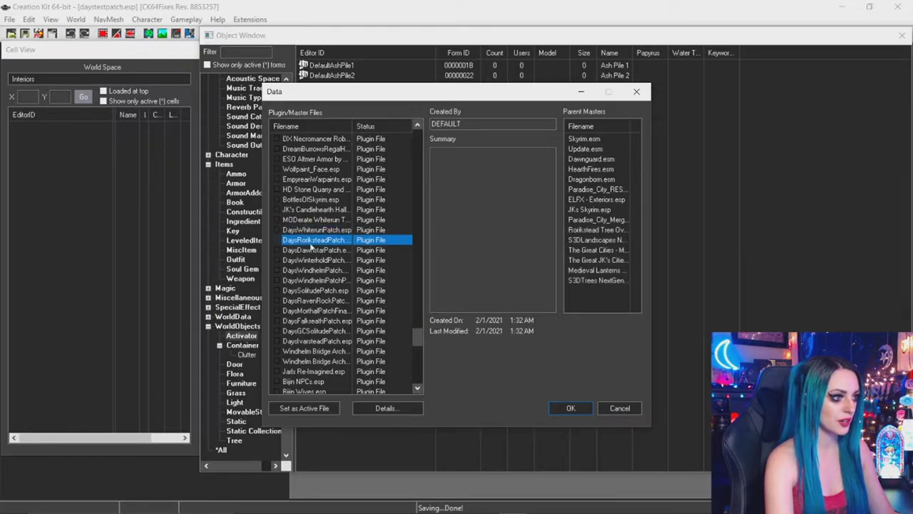
pyautogui.click(312, 407)
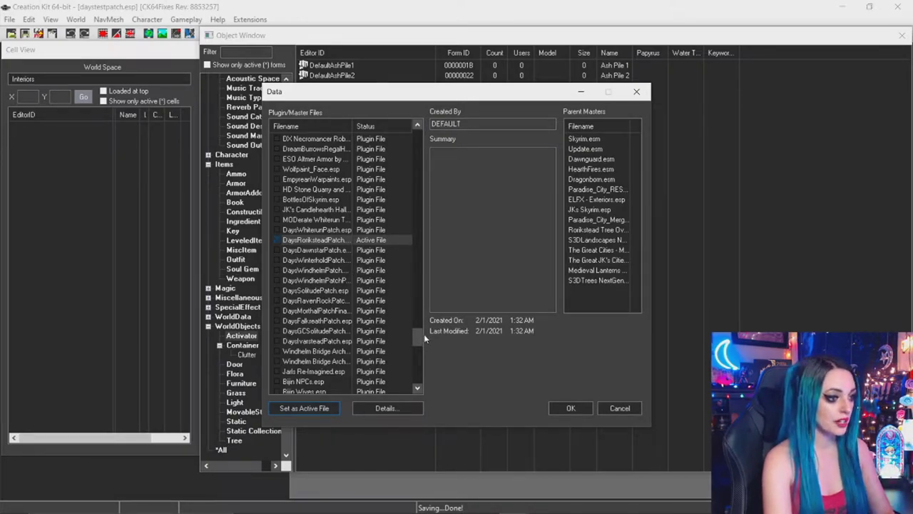
# - Search the plugin list for the S3DLandscapes plugin and check its details
pyautogui.moveTo(419, 336); pyautogui.dragTo(405, 136)
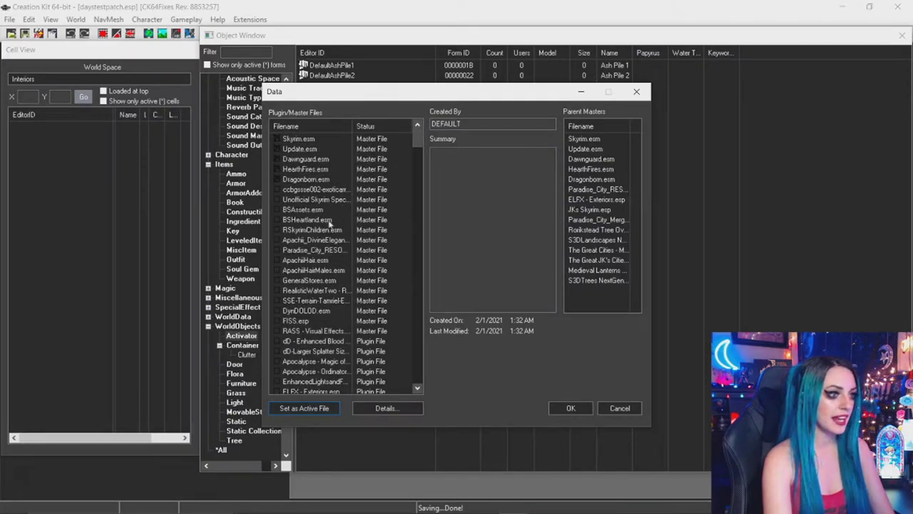
pyautogui.scroll(-2, 314, 230)
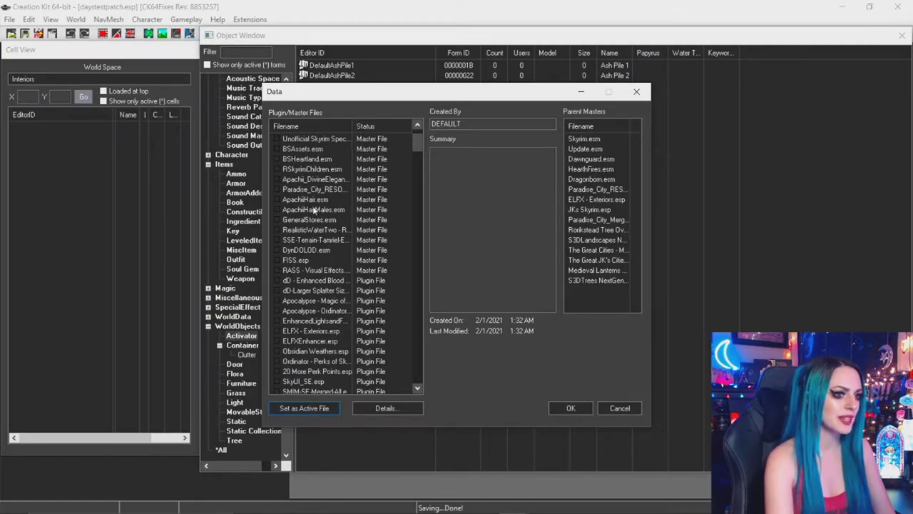
pyautogui.scroll(-2, 308, 228)
pyautogui.click(326, 260)
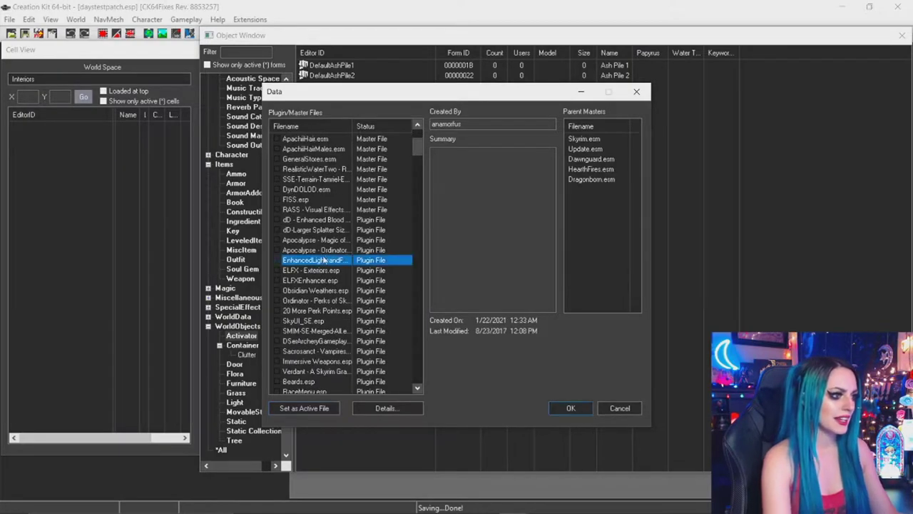
pyautogui.press('Down')
pyautogui.press('Down')
pyautogui.press('Down')
pyautogui.press('Down')
pyautogui.press('Down')
pyautogui.press('Down')
pyautogui.press('Down')
pyautogui.press('Down')
pyautogui.press('Down')
pyautogui.press('s')
pyautogui.press('s')
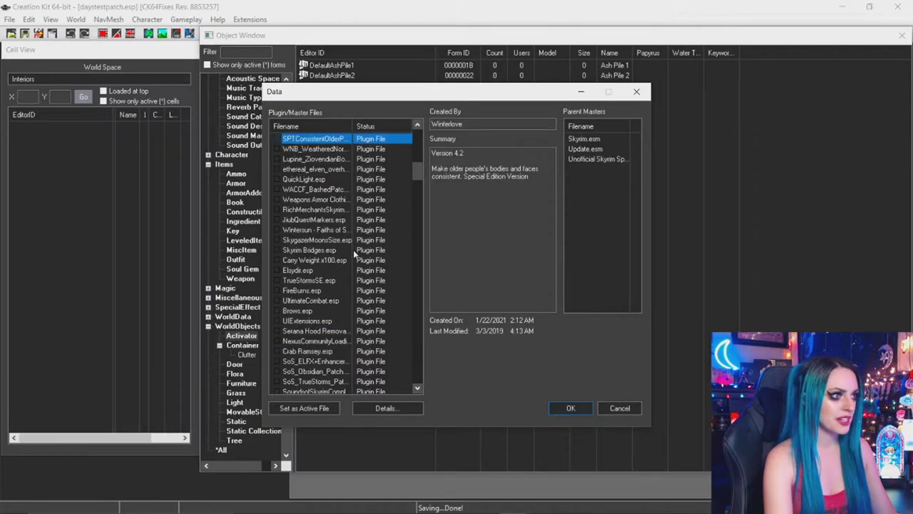
pyautogui.press('s')
pyautogui.press('s')
pyautogui.press('s')
pyautogui.press('s')
pyautogui.press('s')
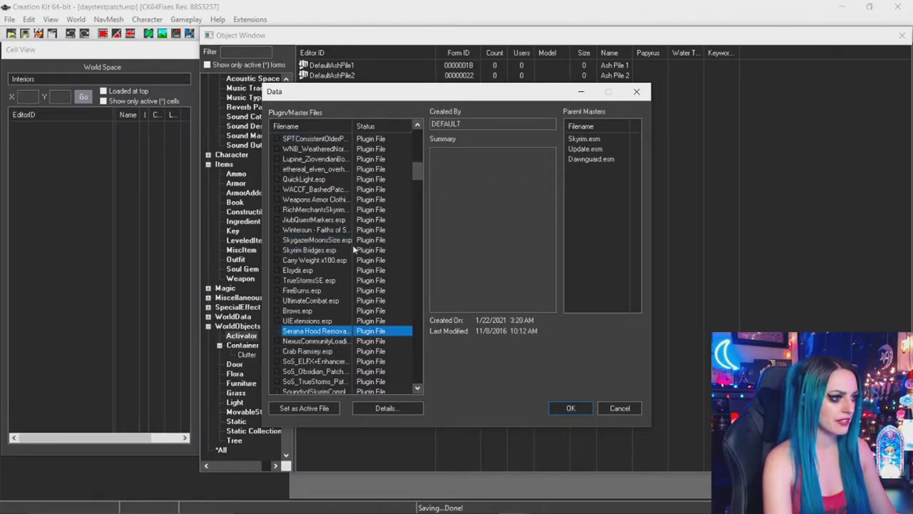
pyautogui.press('s')
pyautogui.press('s')
pyautogui.press('s')
pyautogui.press('s')
pyautogui.press('s')
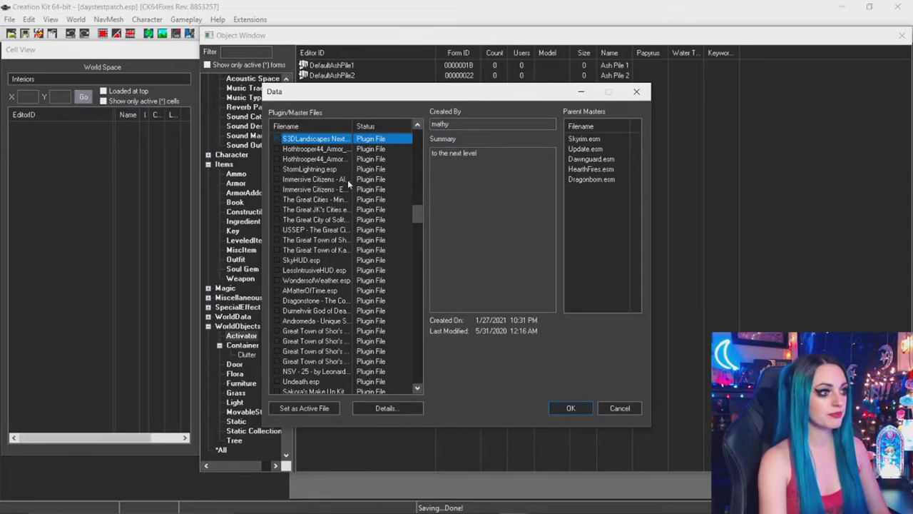
# - Search further through the plugin list for the S3DTrees plugin and check its details
pyautogui.moveTo(414, 208)
pyautogui.mouseDown()
pyautogui.moveTo(417, 217)
pyautogui.moveTo(420, 205)
pyautogui.mouseUp()
pyautogui.click(346, 209)
pyautogui.press('s')
pyautogui.press('s')
pyautogui.press('s')
pyautogui.press('s')
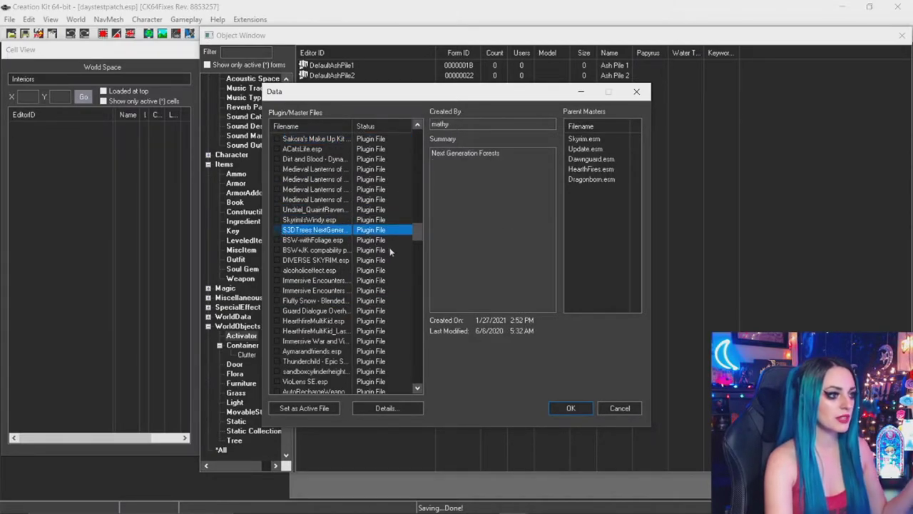
# - Load the marked master files together with DaysRoriksteadPatch.esp as the active file
pyautogui.moveTo(417, 234); pyautogui.dragTo(419, 135)
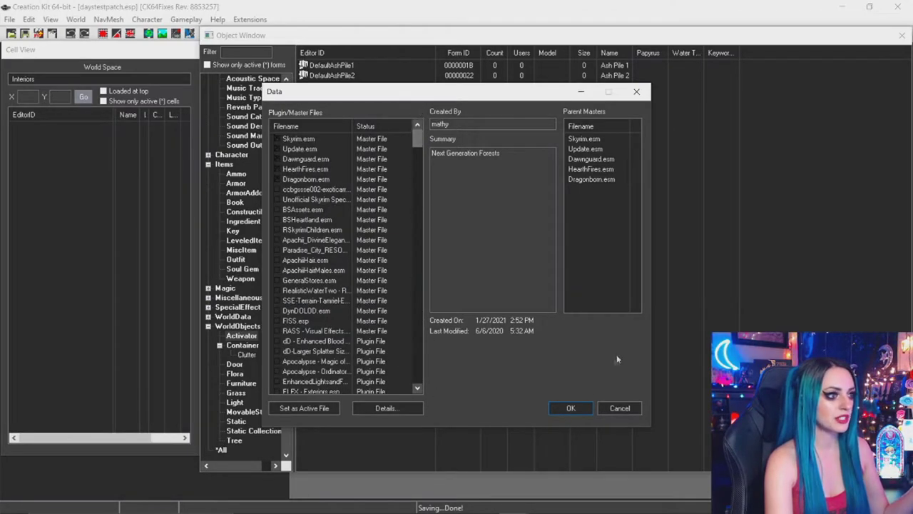
pyautogui.click(571, 408)
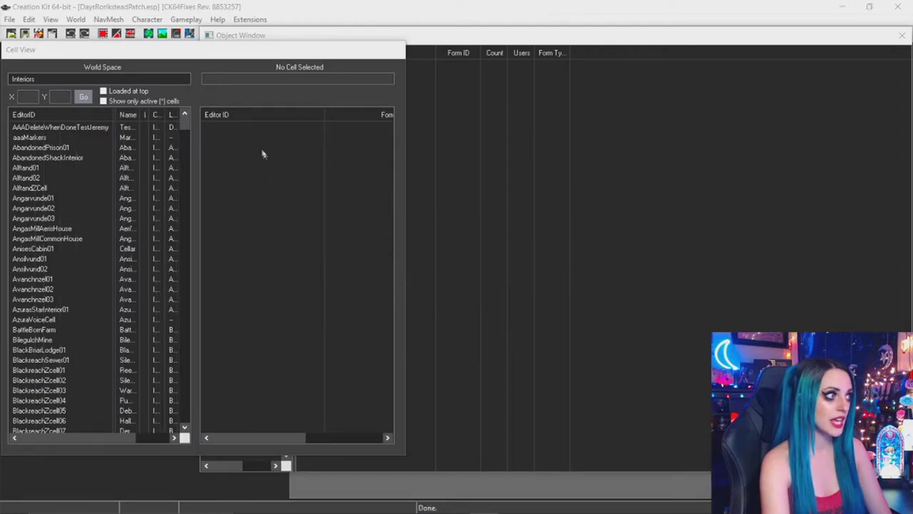
# - Reposition and widen the Cell View window so both its cell list and object list are readable
pyautogui.click(160, 79)
pyautogui.click(160, 79)
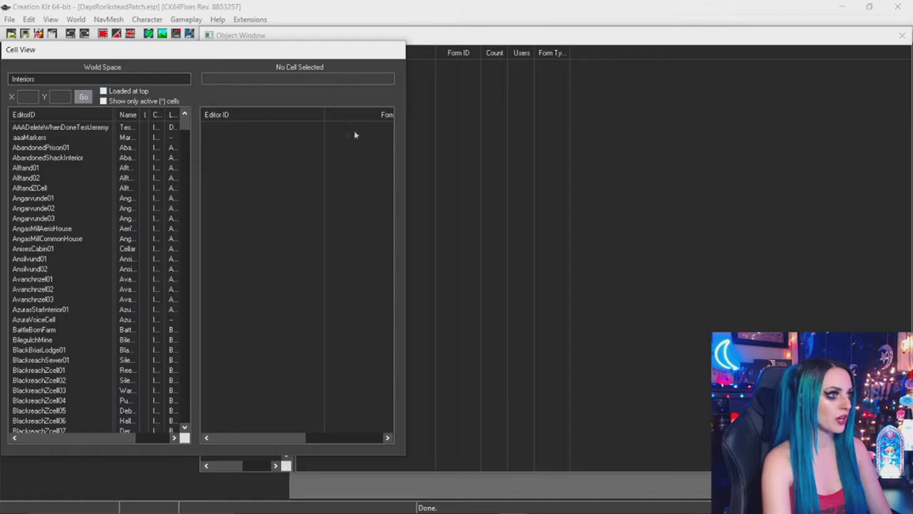
pyautogui.moveTo(295, 58); pyautogui.dragTo(490, 62)
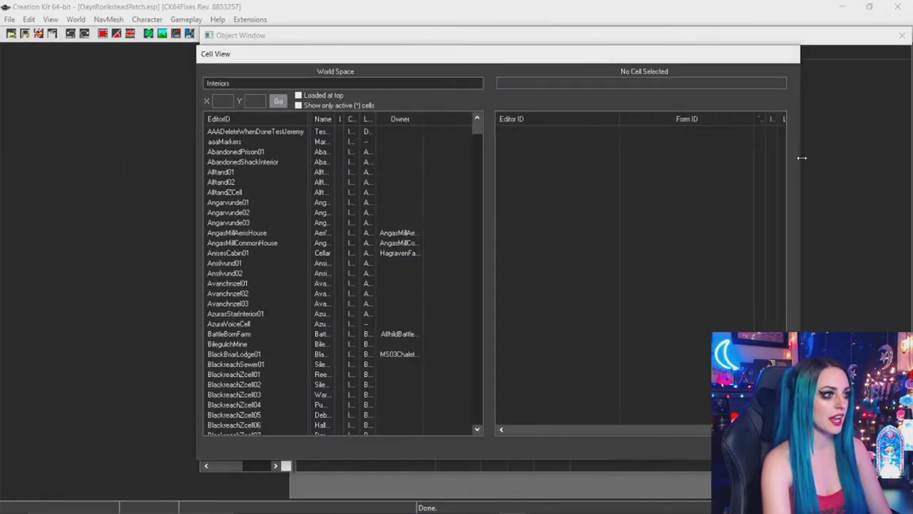
# - Select the interior cell Volskygge01 to list its objects, and return to the beginning of the cell list
pyautogui.moveTo(480, 127); pyautogui.dragTo(482, 384)
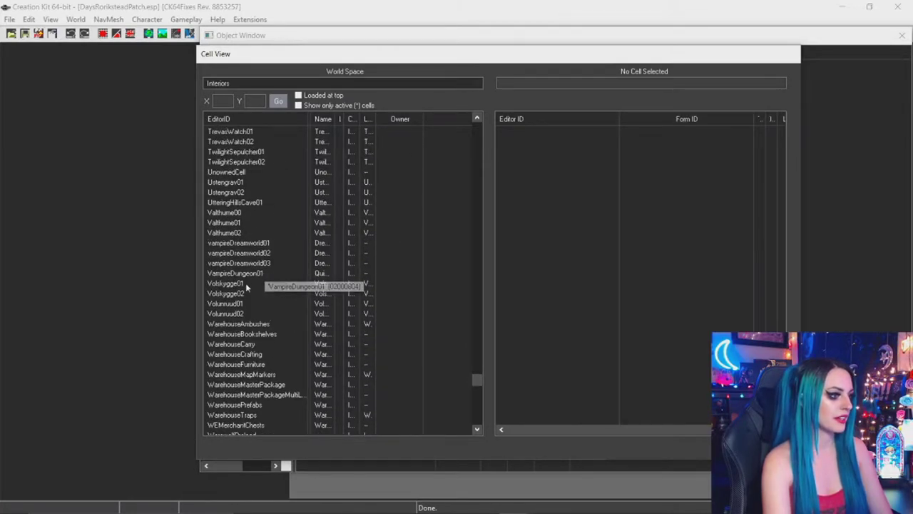
pyautogui.click(246, 284)
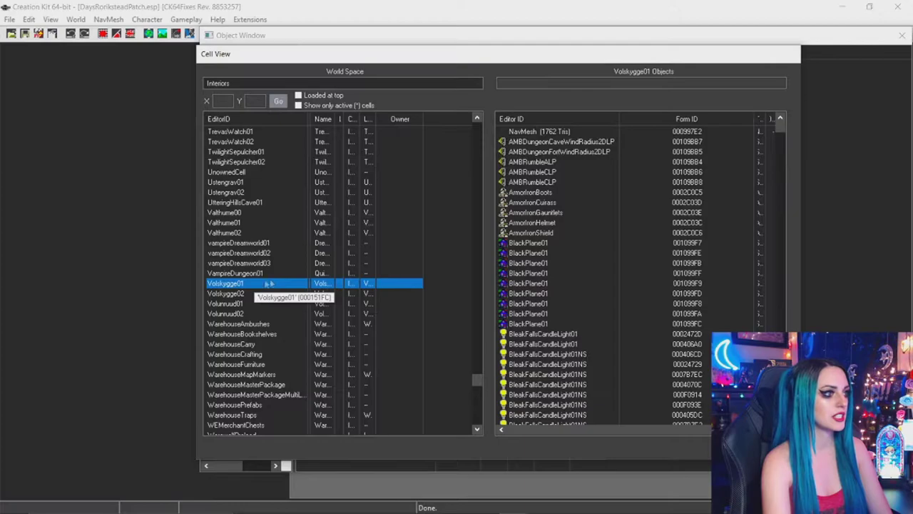
pyautogui.moveTo(477, 378); pyautogui.dragTo(487, 110)
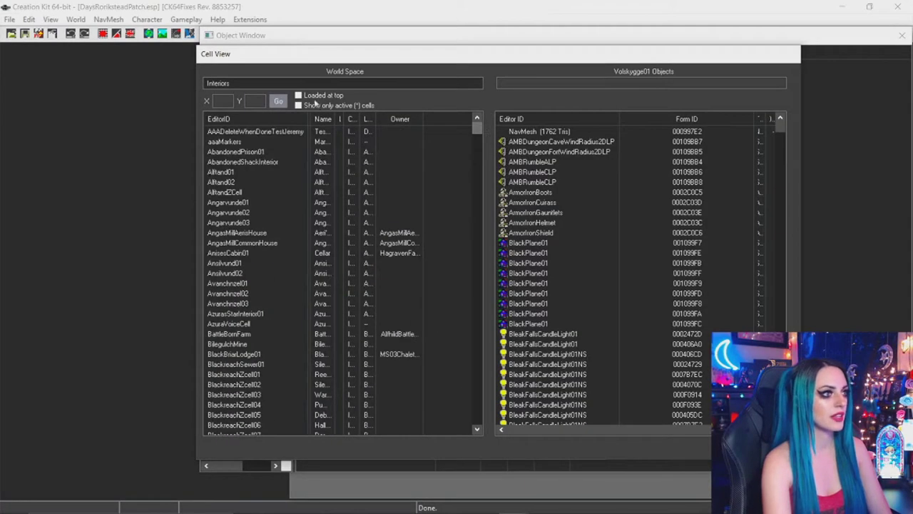
# - Look through the available worldspaces and switch the cell list from Interiors to Tamriel
pyautogui.click(293, 83)
pyautogui.scroll(-7, 315, 164)
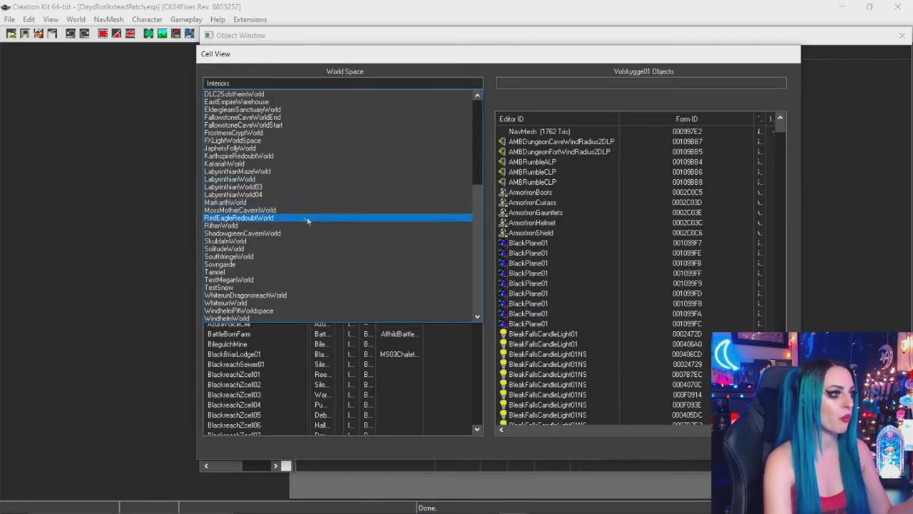
pyautogui.scroll(7, 307, 216)
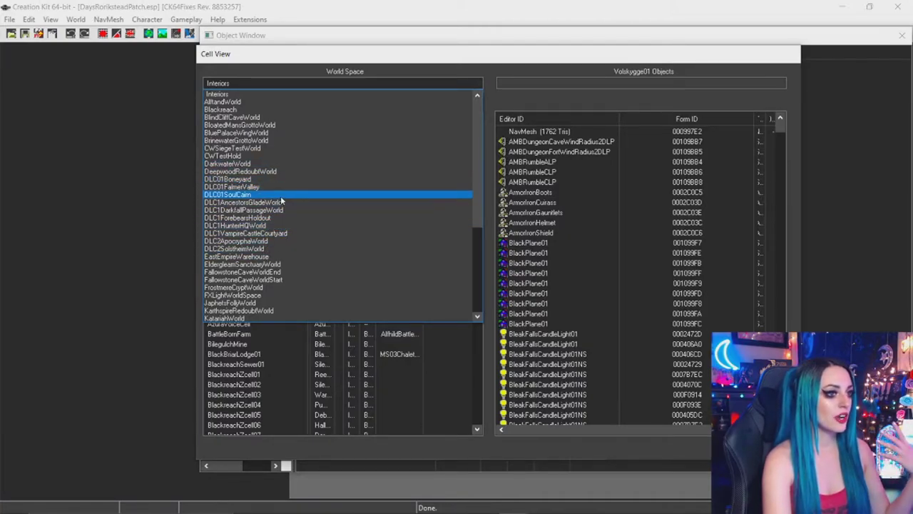
pyautogui.scroll(-6, 285, 202)
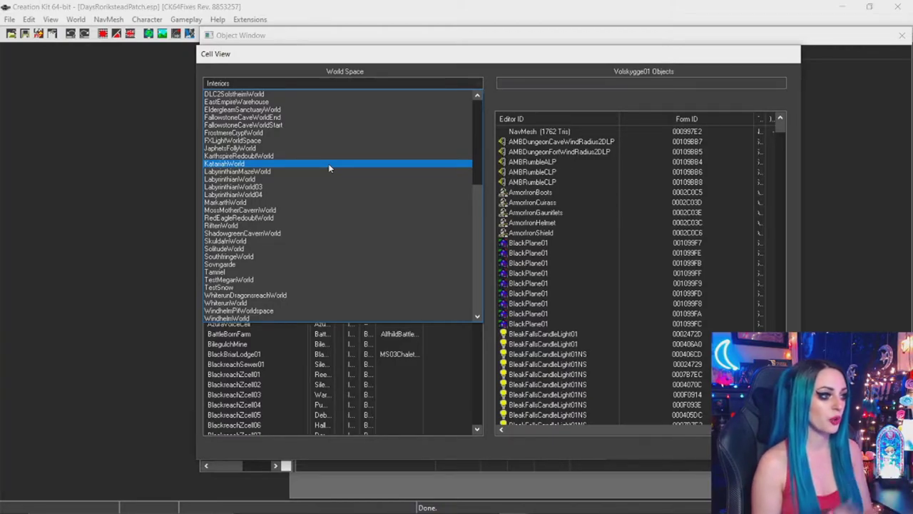
pyautogui.click(231, 274)
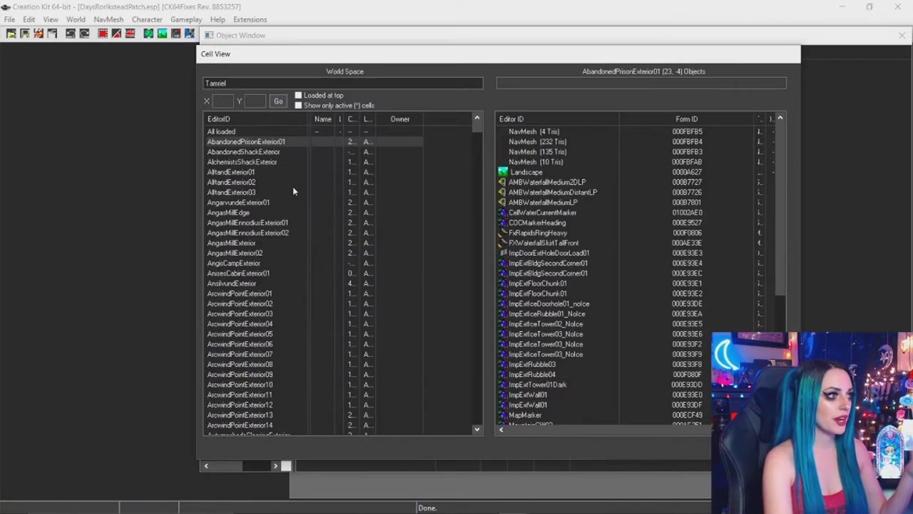
# - Find the Rorikstead cells in the Tamriel cell list
pyautogui.moveTo(479, 127); pyautogui.dragTo(477, 157)
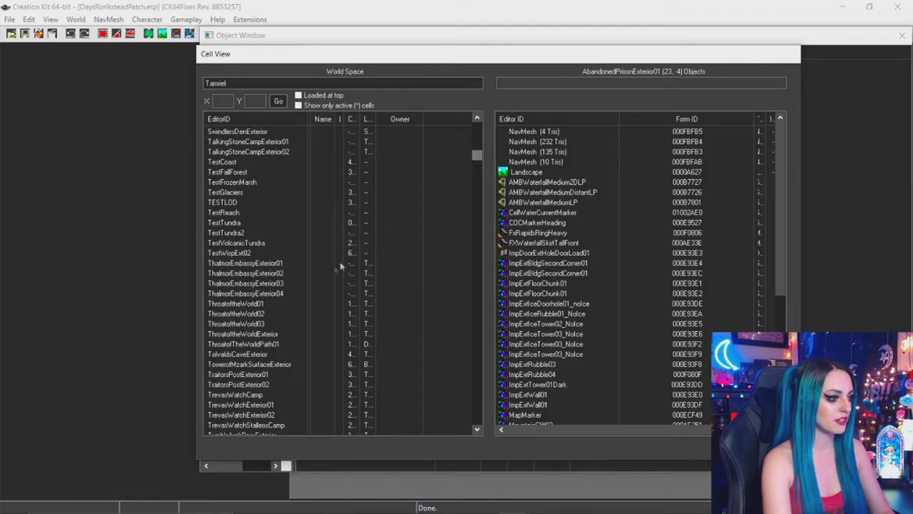
pyautogui.scroll(20, 339, 265)
pyautogui.click(279, 204)
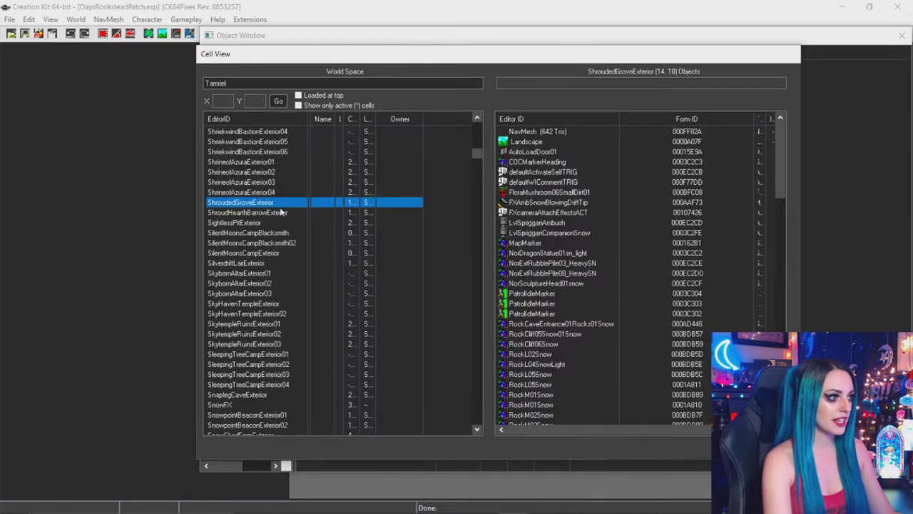
pyautogui.press('r')
pyautogui.scroll(-4, 286, 208)
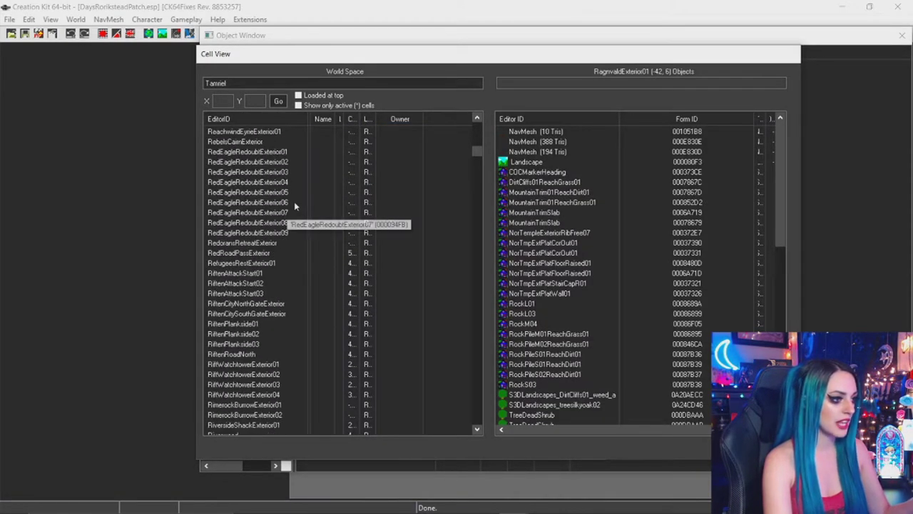
pyautogui.scroll(-9, 294, 201)
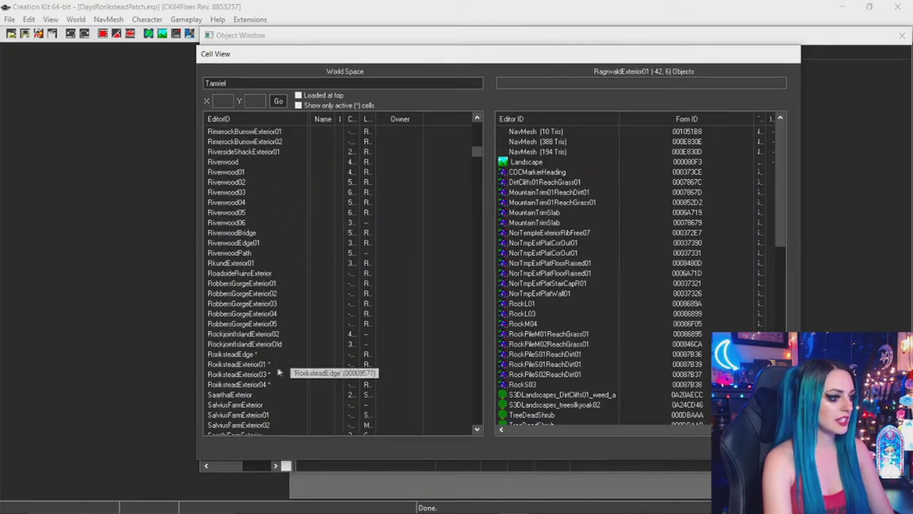
pyautogui.scroll(-2, 279, 372)
# - Check the object lists of the Rorikstead exterior cells and load RoriksteadExterior01 in the render window
pyautogui.click(274, 292)
pyautogui.click(277, 304)
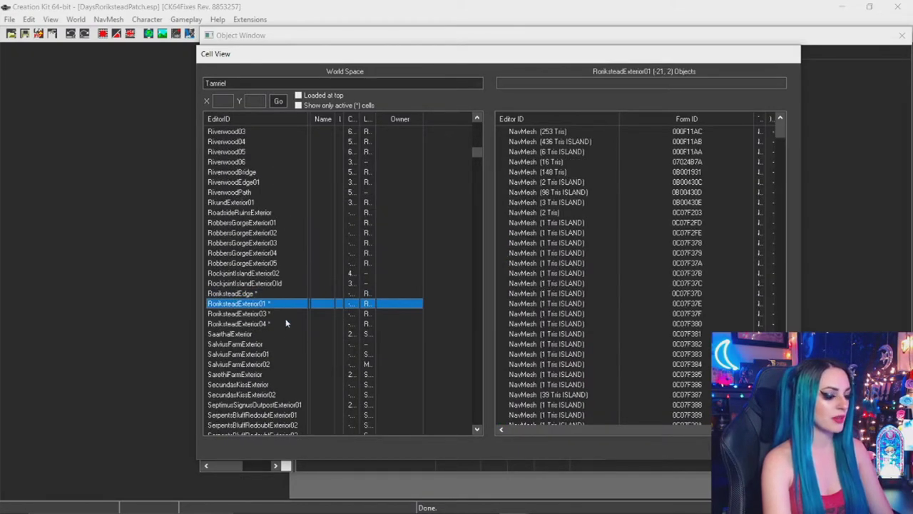
pyautogui.click(282, 313)
pyautogui.click(278, 323)
pyautogui.click(277, 313)
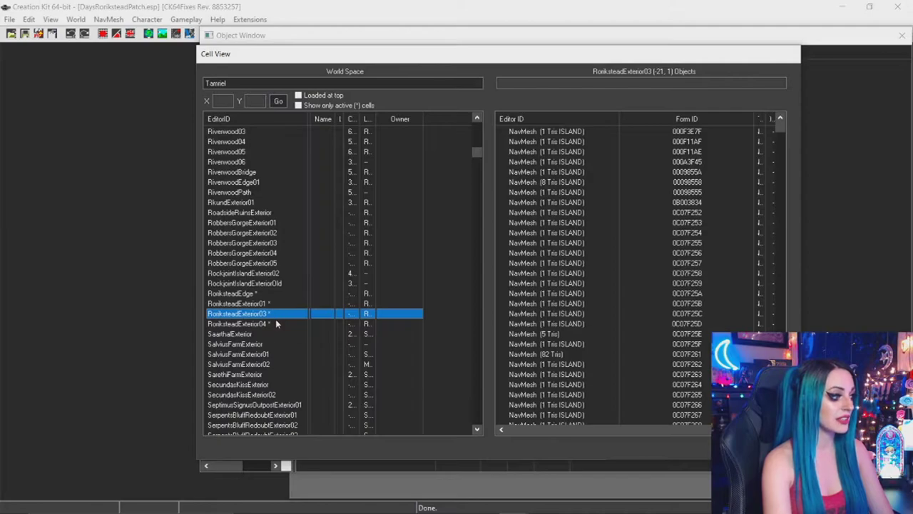
pyautogui.doubleClick(275, 304)
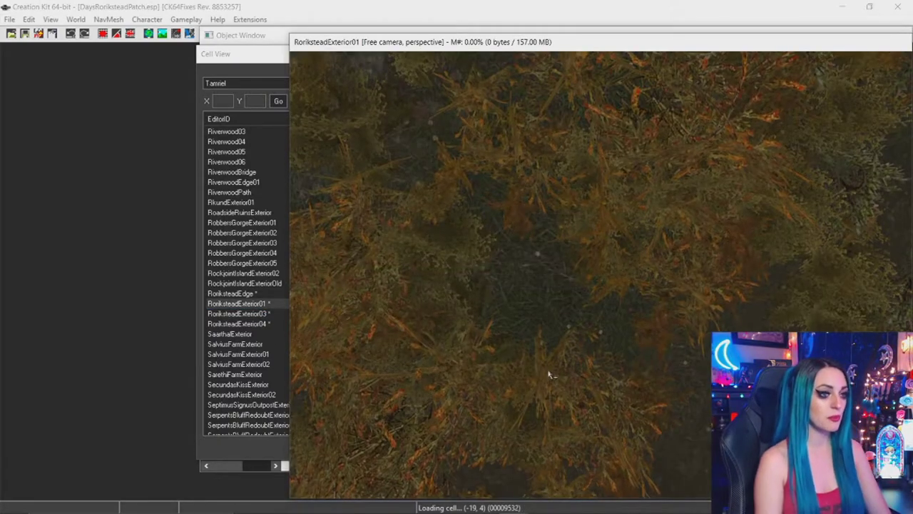
# - Move Cell View to the side of the workspace and shrink the Object Window to a small size beside the render window
pyautogui.moveTo(245, 58); pyautogui.dragTo(57, 72)
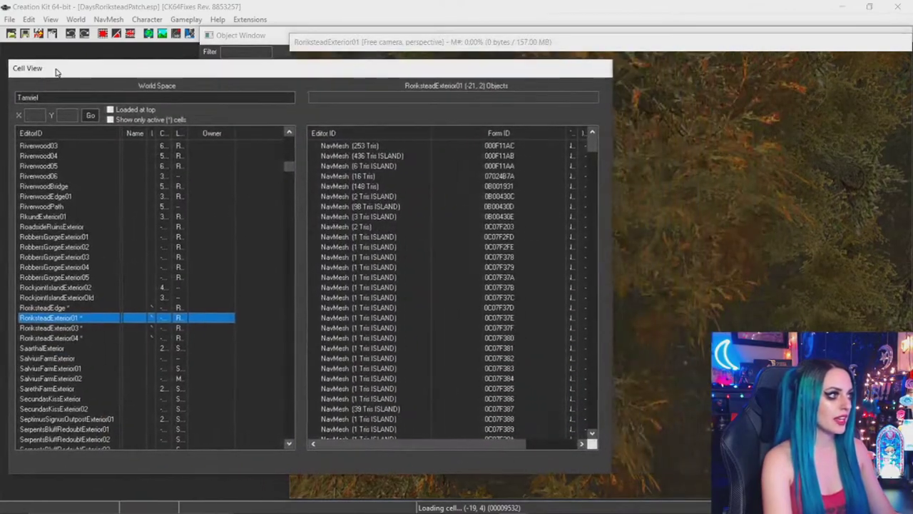
pyautogui.click(230, 35)
pyautogui.moveTo(154, 37); pyautogui.dragTo(122, 46)
pyautogui.scroll(20, 130, 206)
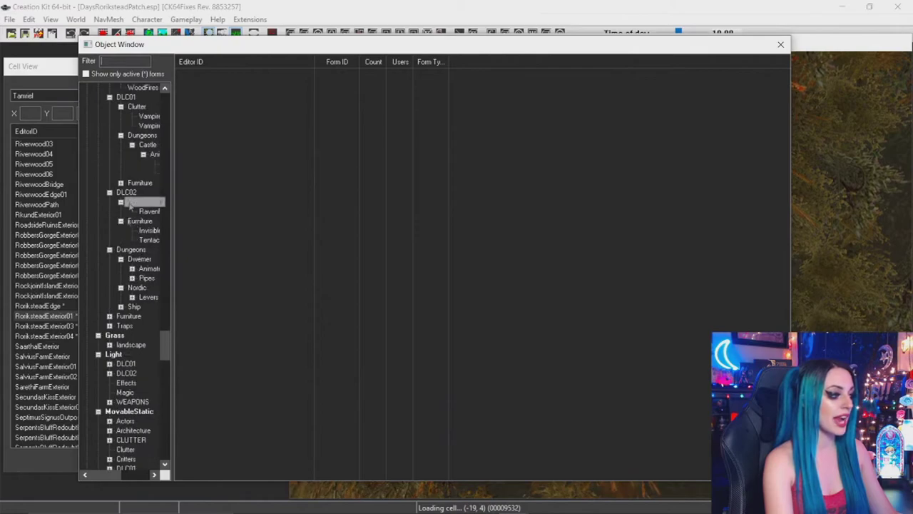
pyautogui.scroll(12, 130, 206)
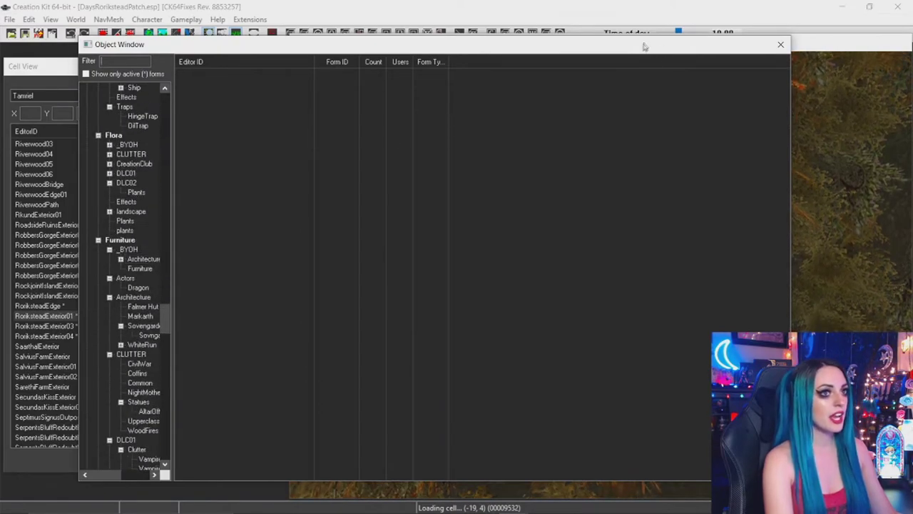
pyautogui.moveTo(643, 46); pyautogui.dragTo(624, 47)
pyautogui.moveTo(756, 75); pyautogui.dragTo(249, 111)
pyautogui.moveTo(297, 72)
pyautogui.mouseDown()
pyautogui.moveTo(306, 76)
pyautogui.moveTo(300, 70)
pyautogui.mouseUp()
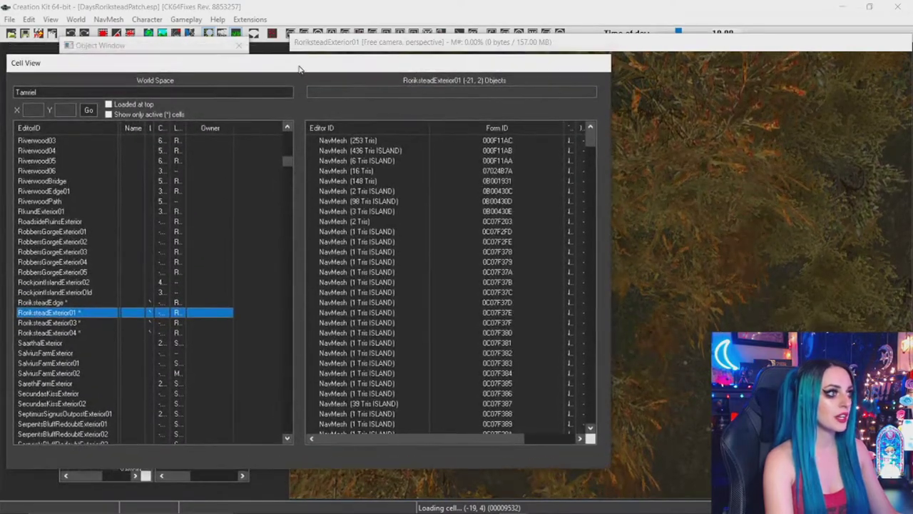
# - Tuck the Object Window behind Cell View and widen the render window across most of the workspace
pyautogui.click(171, 47)
pyautogui.moveTo(172, 43); pyautogui.dragTo(172, 85)
pyautogui.click(167, 62)
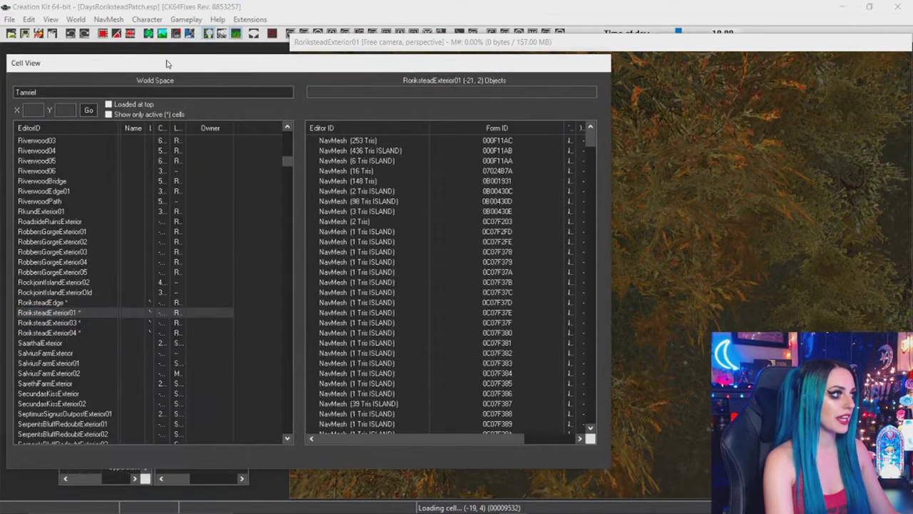
pyautogui.click(381, 41)
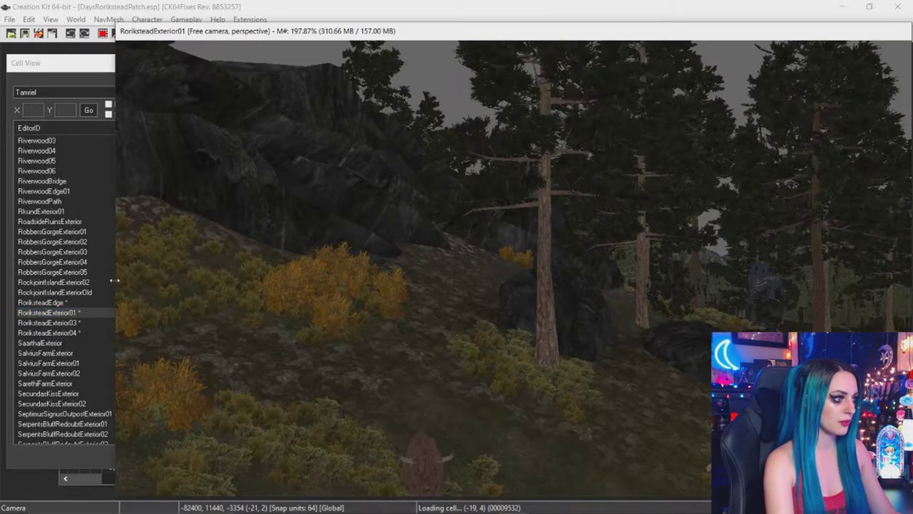
pyautogui.moveTo(114, 281); pyautogui.dragTo(37, 261)
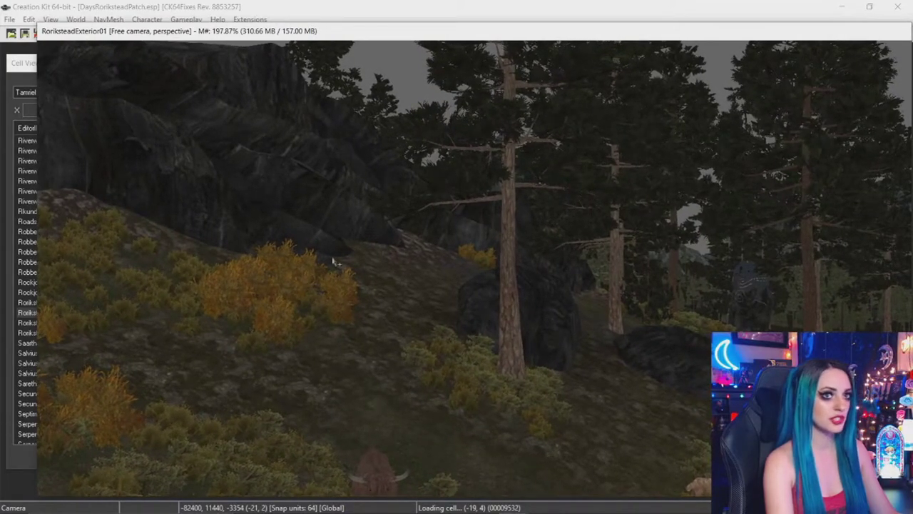
# - Fly the camera through Rorikstead and examine the houses, stone walls and trees for misplaced plants
pyautogui.keyDown('shift'); pyautogui.moveTo(637, 223); pyautogui.dragTo(738, 264, button='middle'); pyautogui.keyUp('shift')
pyautogui.scroll(4, 737, 265)
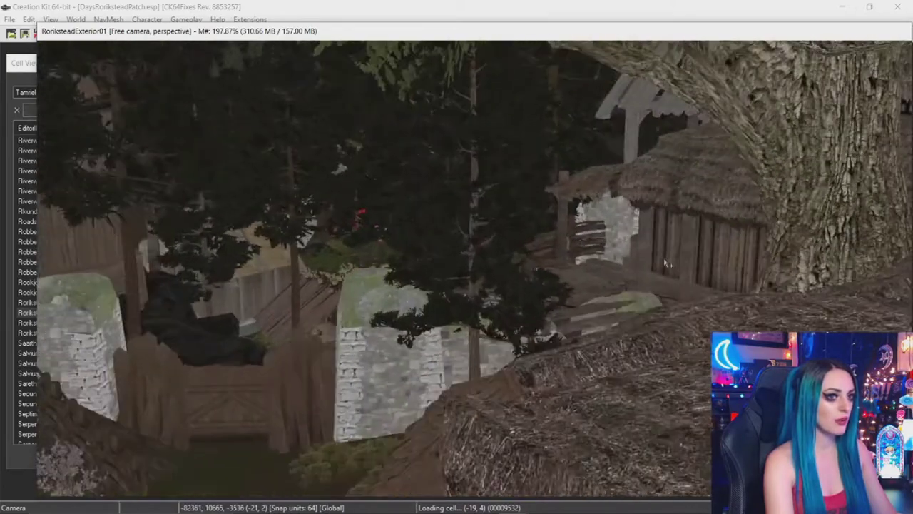
pyautogui.keyDown('shift'); pyautogui.moveTo(663, 265); pyautogui.dragTo(763, 303, button='middle'); pyautogui.keyUp('shift')
pyautogui.scroll(6, 679, 256)
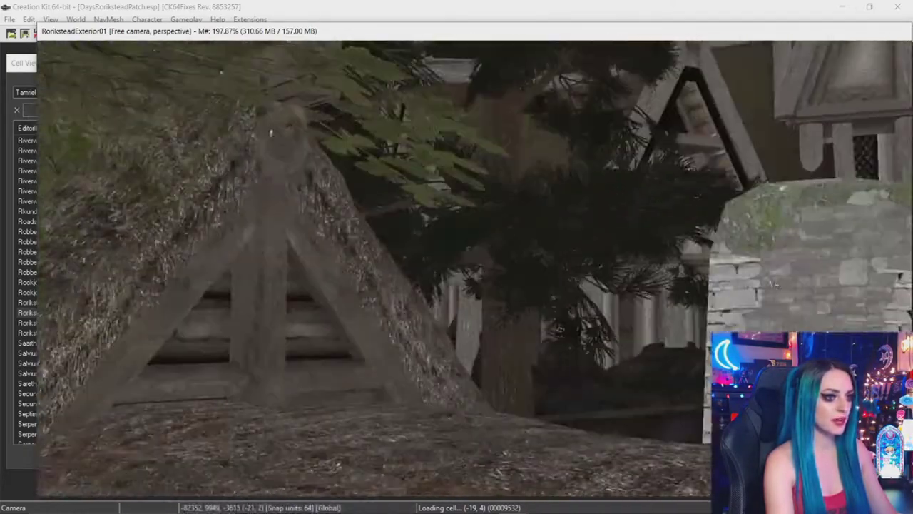
pyautogui.scroll(2, 762, 303)
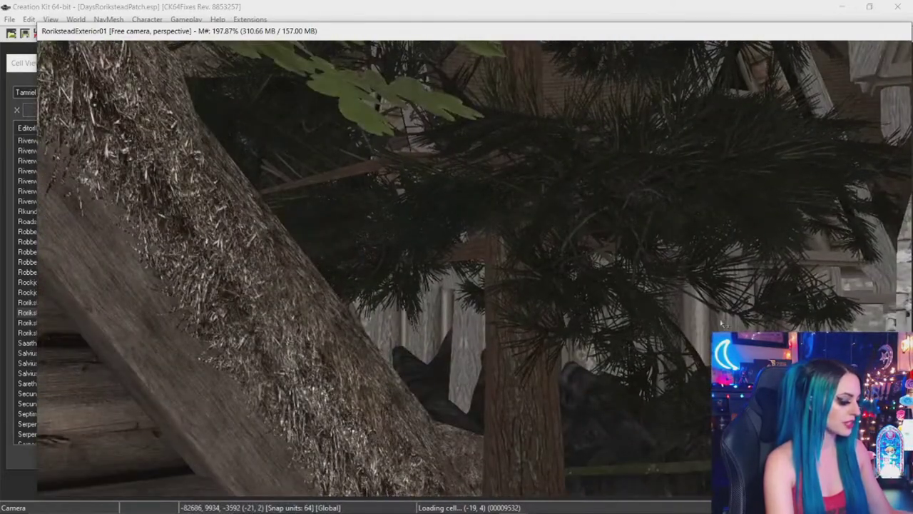
pyautogui.scroll(-6, 685, 341)
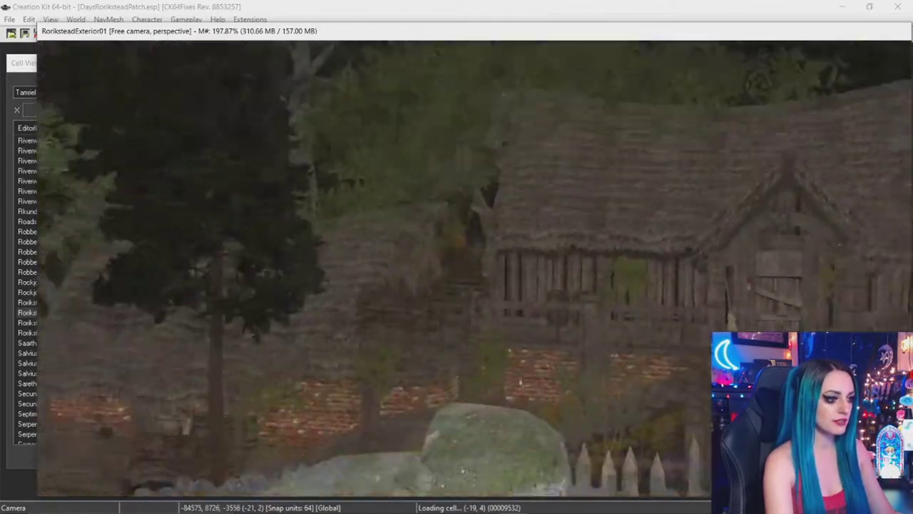
pyautogui.scroll(1, 520, 382)
pyautogui.keyDown('shift'); pyautogui.moveTo(520, 383); pyautogui.dragTo(574, 375, button='middle'); pyautogui.keyUp('shift')
pyautogui.scroll(2, 512, 381)
pyautogui.scroll(2, 642, 379)
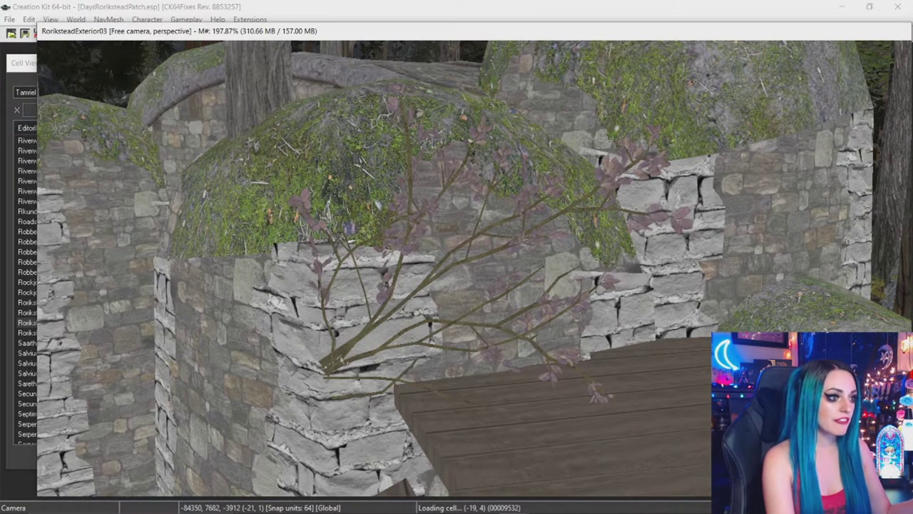
# - Set the TreeTundraShrub07 growing through the wooden walkway beside the stone wall to Initially Disabled
pyautogui.scroll(3, 353, 360)
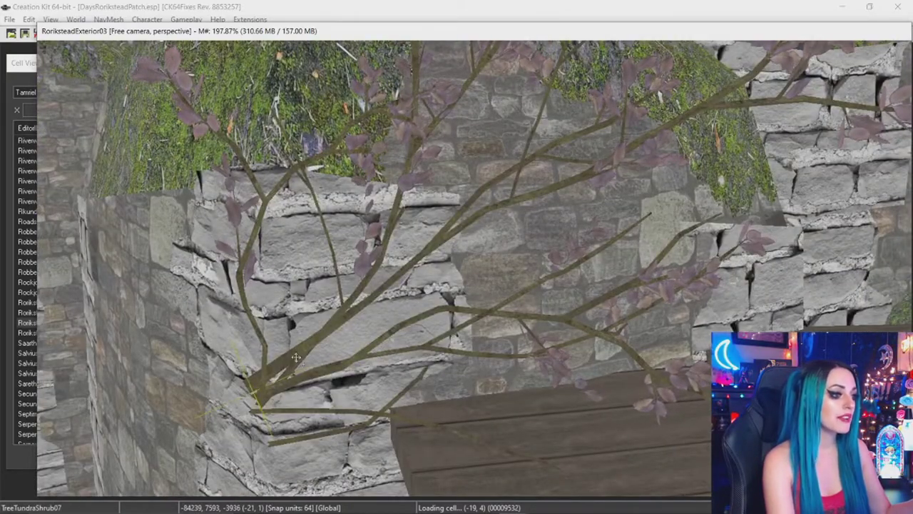
pyautogui.keyDown('shift'); pyautogui.moveTo(300, 353); pyautogui.dragTo(263, 348, button='middle'); pyautogui.keyUp('shift')
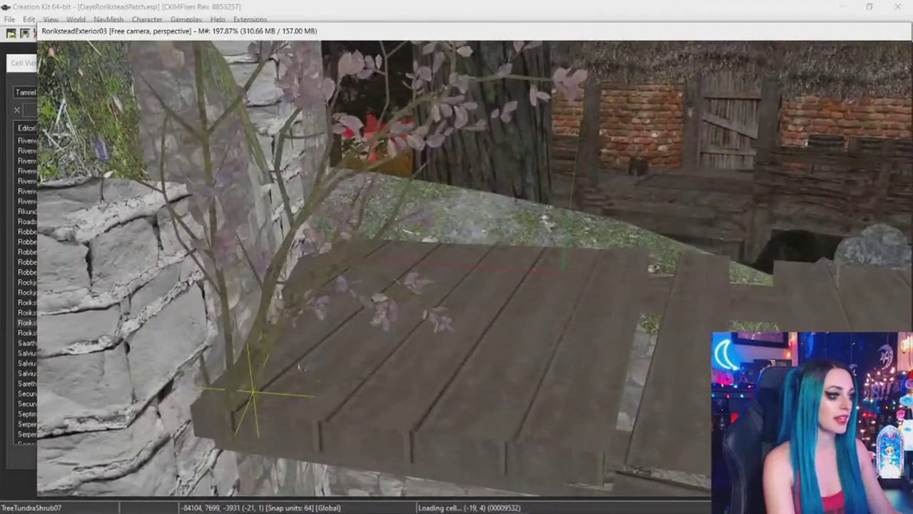
pyautogui.doubleClick(263, 342)
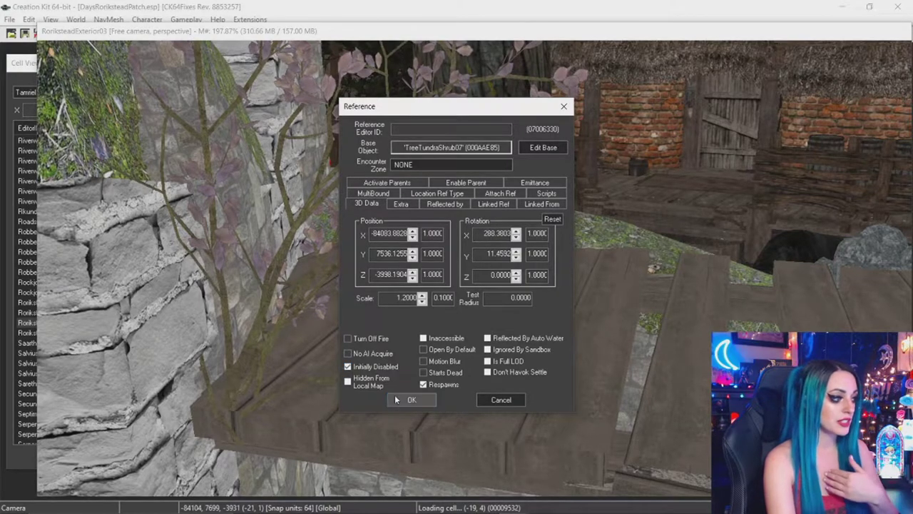
pyautogui.click(398, 399)
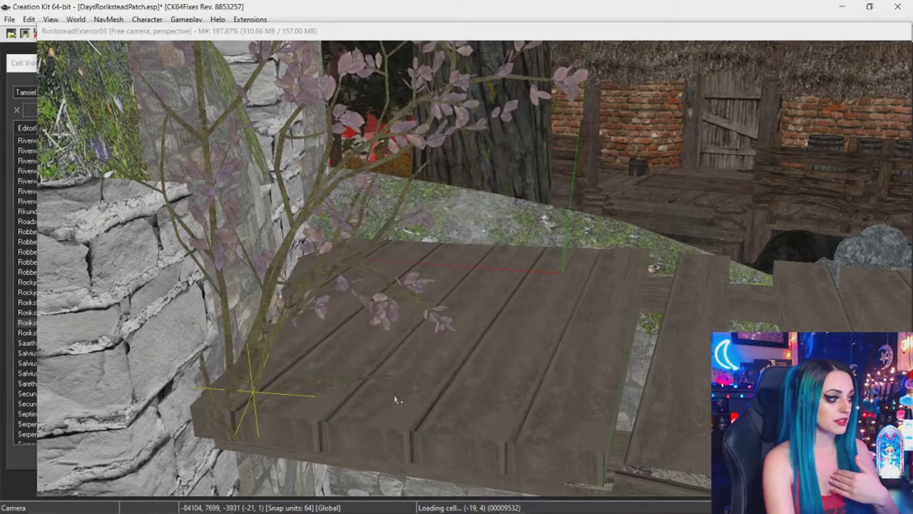
# - Set the Z position of the disabled shrub by the stone wall to -3000
pyautogui.moveTo(246, 361); pyautogui.dragTo(249, 364)
pyautogui.doubleClick(248, 364)
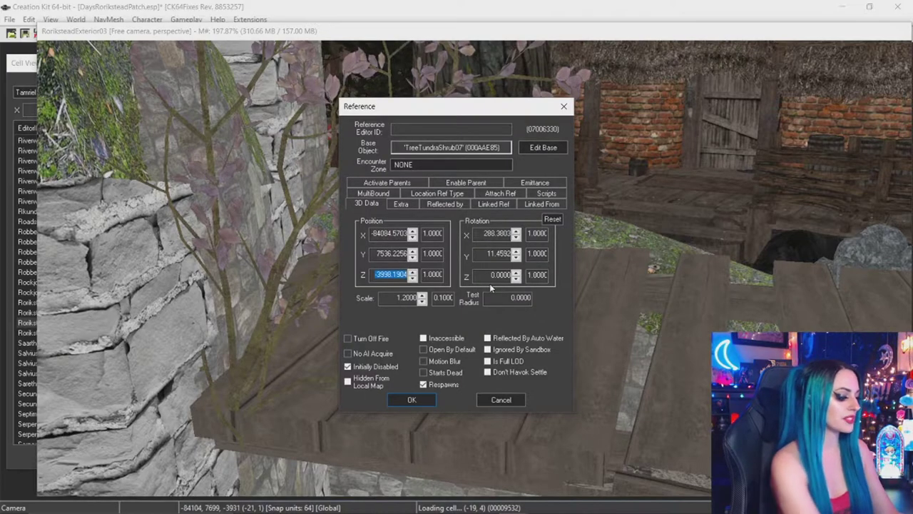
pyautogui.write('-3000')
pyautogui.press('Return')
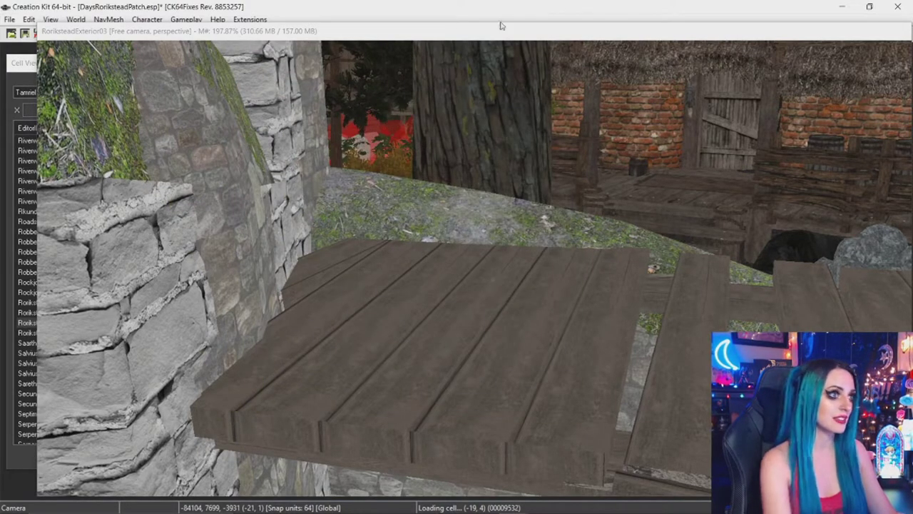
# - Set the TreeTundraShrub07 poking through the gap between the walkway planks to Initially Disabled
pyautogui.click(476, 40)
pyautogui.keyDown('shift'); pyautogui.moveTo(475, 40); pyautogui.dragTo(357, 308, button='middle'); pyautogui.keyUp('shift')
pyautogui.click(312, 340)
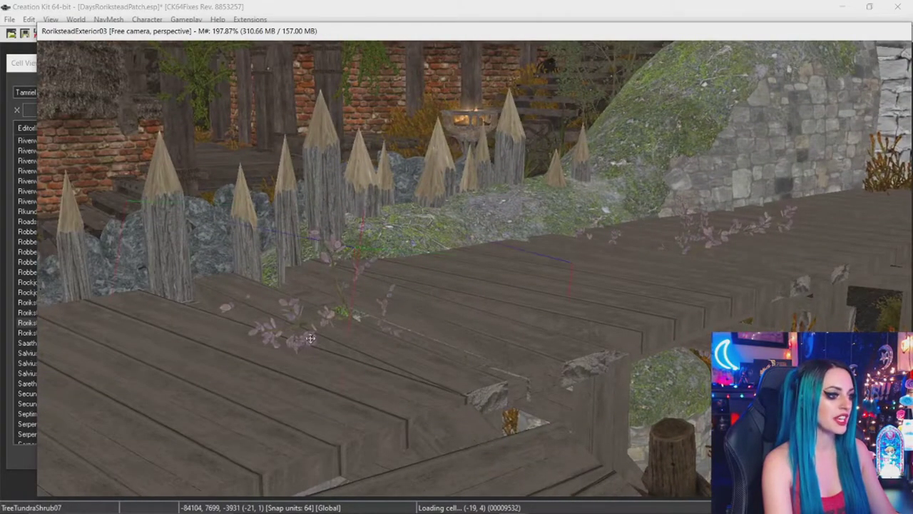
pyautogui.keyDown('shift'); pyautogui.moveTo(312, 339); pyautogui.dragTo(298, 360, button='middle'); pyautogui.keyUp('shift')
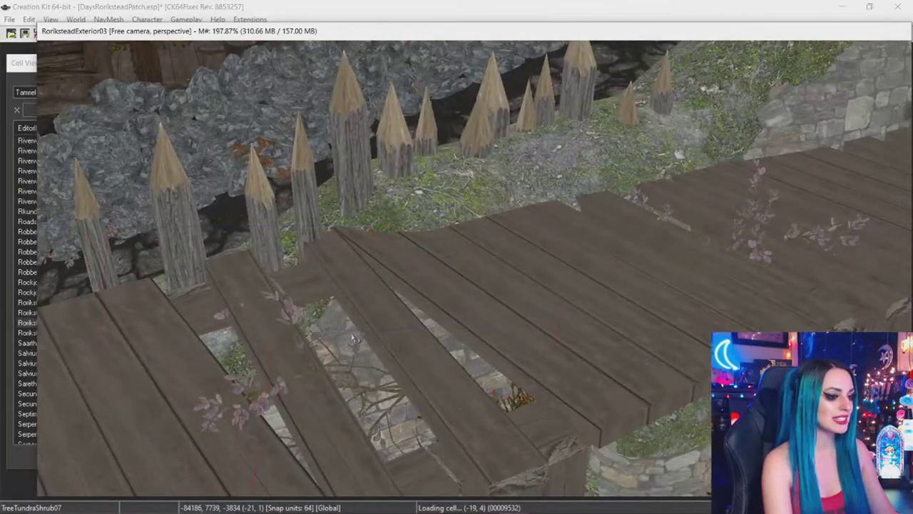
pyautogui.keyDown('shift'); pyautogui.moveTo(355, 338); pyautogui.dragTo(405, 344, button='middle'); pyautogui.keyUp('shift')
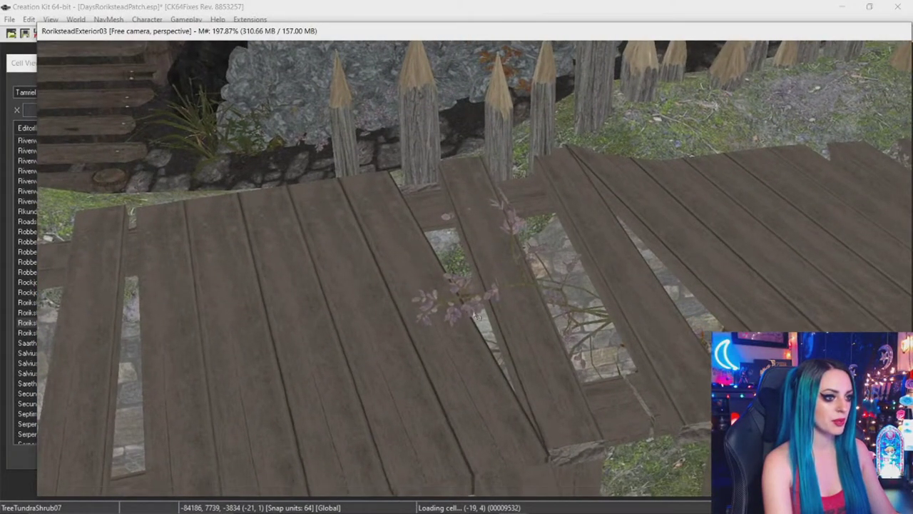
pyautogui.moveTo(475, 306)
pyautogui.keyDown('shift'); pyautogui.mouseDown(button='middle')
pyautogui.moveTo(474, 321)
pyautogui.moveTo(473, 305)
pyautogui.mouseUp(button='middle'); pyautogui.keyUp('shift')
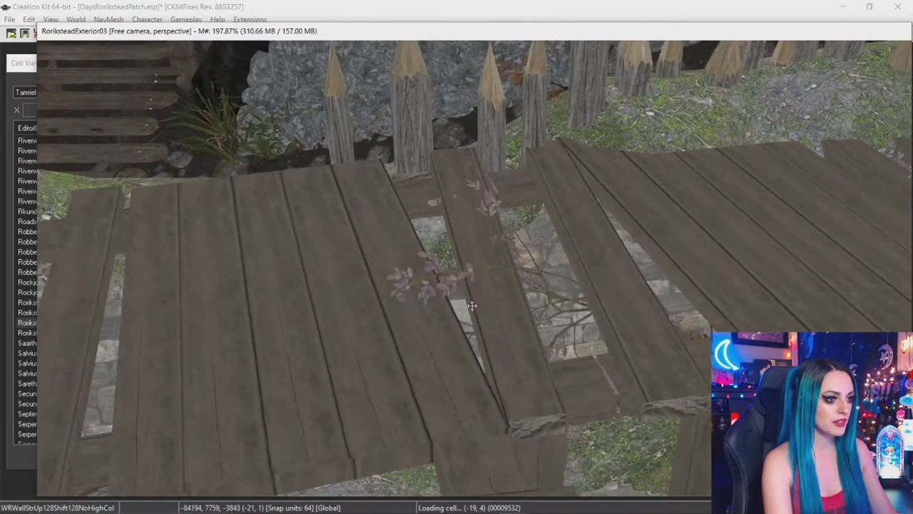
pyautogui.keyDown('shift'); pyautogui.moveTo(529, 229); pyautogui.dragTo(511, 346, button='middle'); pyautogui.keyUp('shift')
pyautogui.scroll(4, 561, 197)
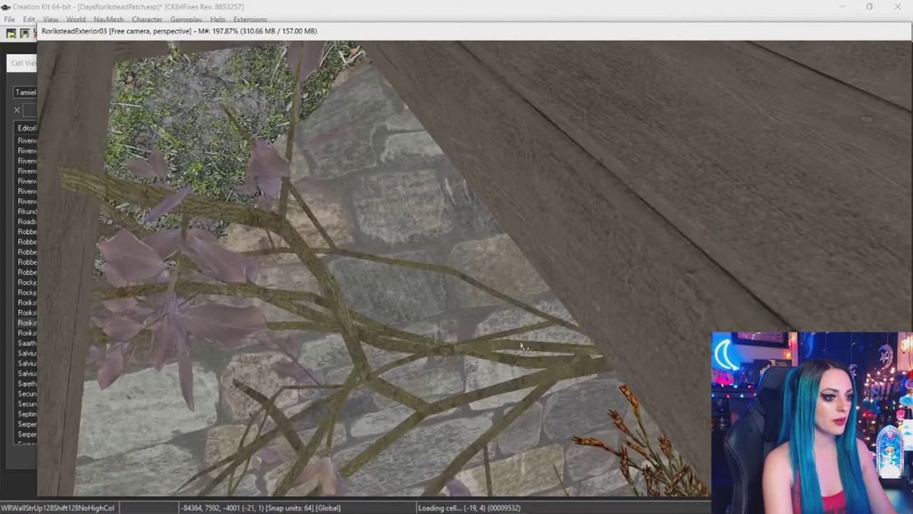
pyautogui.doubleClick(522, 344)
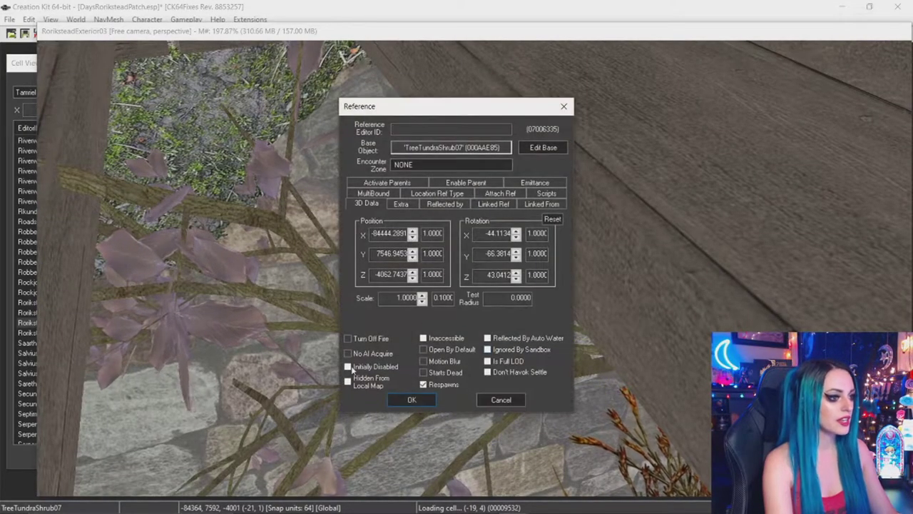
pyautogui.click(411, 399)
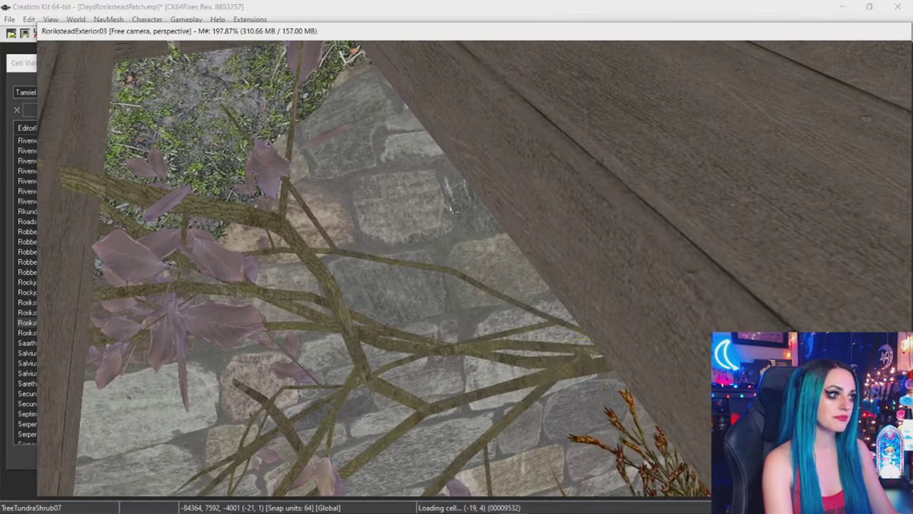
# - Set the second TreeTundraShrub07, growing through the planks farther along the walkway, to Initially Disabled
pyautogui.scroll(-5, 455, 210)
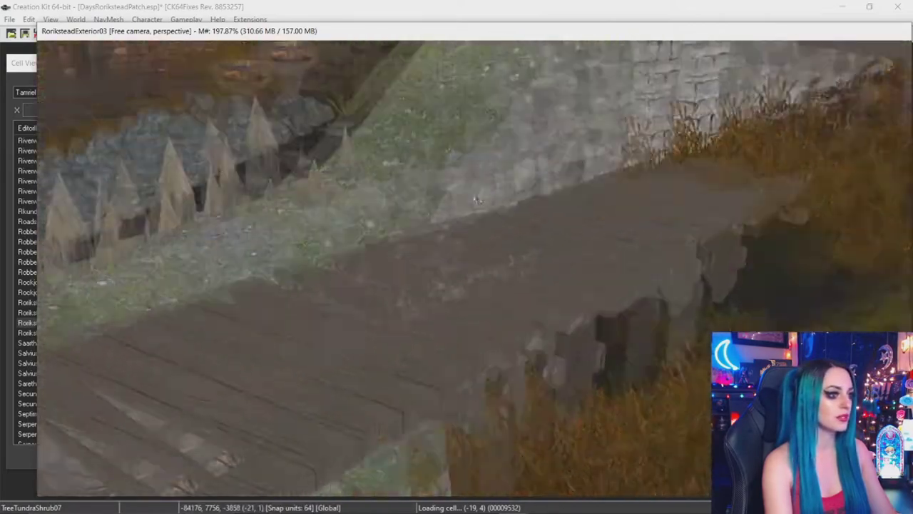
pyautogui.scroll(5, 477, 200)
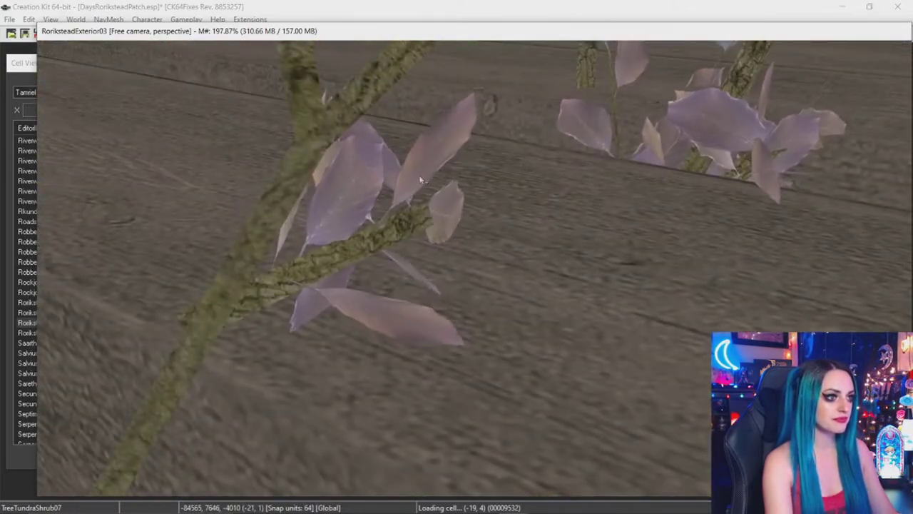
pyautogui.doubleClick(420, 175)
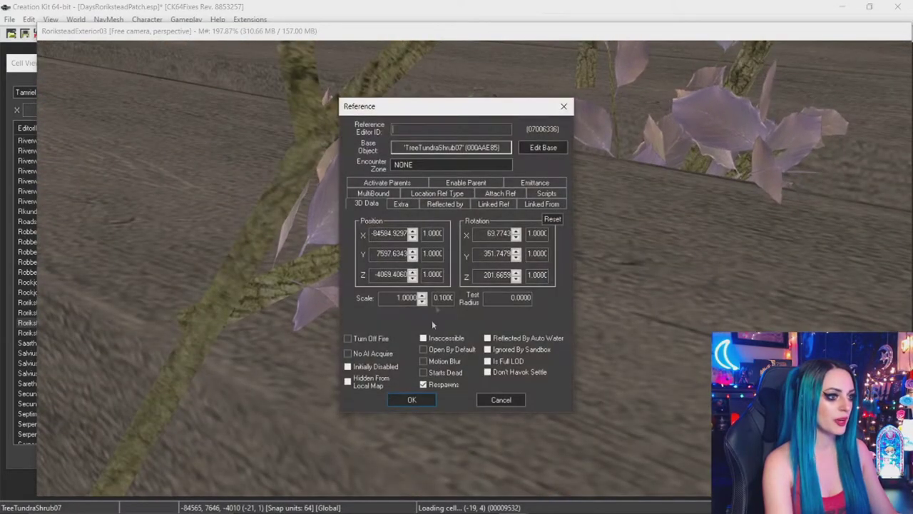
pyautogui.click(398, 401)
pyautogui.scroll(-5, 478, 240)
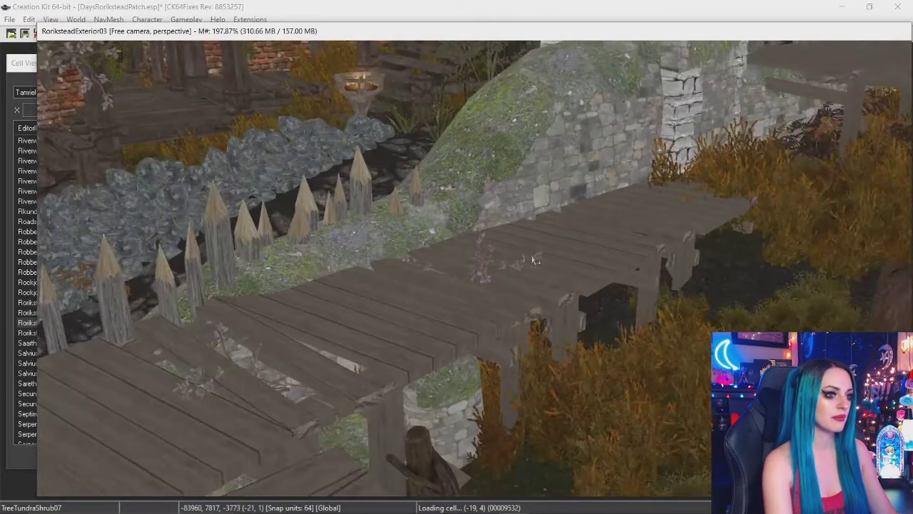
# - Save the plugin with the disabled walkway shrubs
pyautogui.moveTo(535, 260); pyautogui.dragTo(543, 249, button='middle')
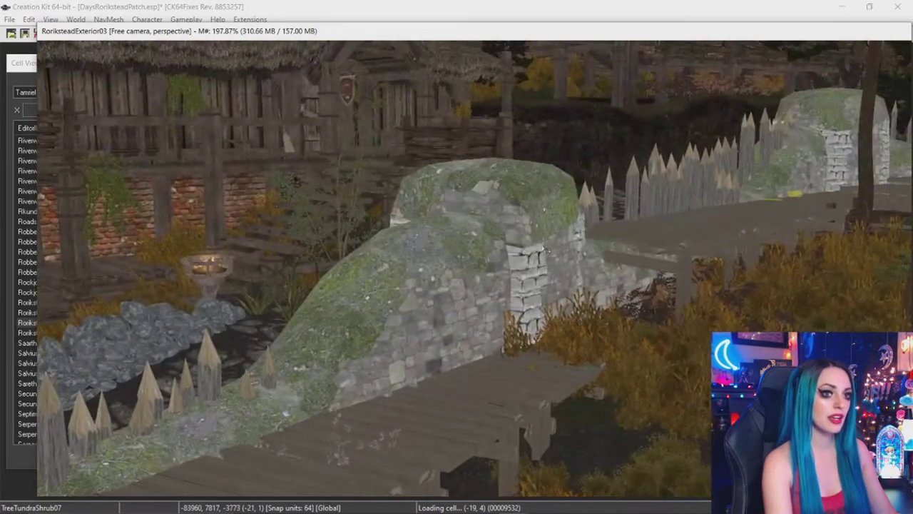
pyautogui.click(10, 19)
pyautogui.click(86, 47)
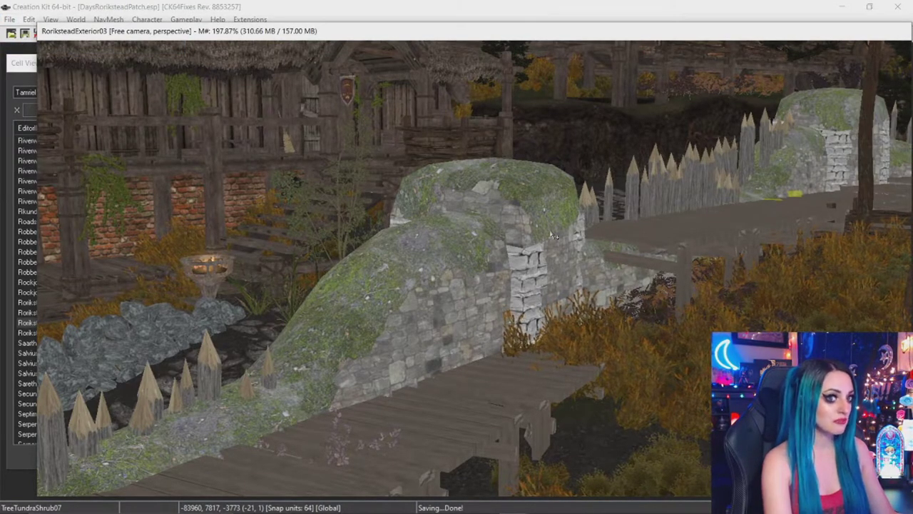
# - Fly the camera past the stone gatehouse to the cobbled road and examine the walls and trees for placement problems
pyautogui.keyDown('shift'); pyautogui.moveTo(585, 232); pyautogui.dragTo(696, 319, button='middle'); pyautogui.keyUp('shift')
pyautogui.scroll(3, 654, 297)
pyautogui.keyDown('shift'); pyautogui.moveTo(670, 351); pyautogui.dragTo(405, 364, button='middle'); pyautogui.keyUp('shift')
pyautogui.scroll(5, 626, 352)
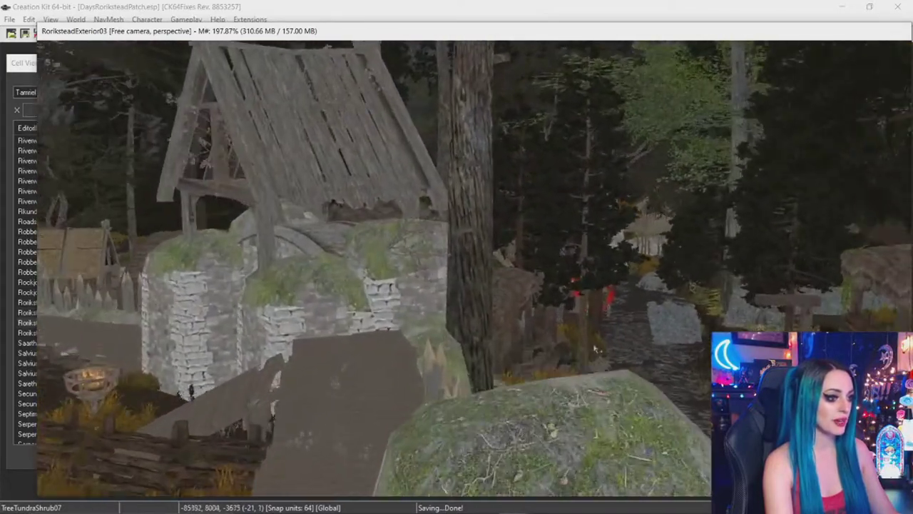
pyautogui.keyDown('shift'); pyautogui.moveTo(600, 355); pyautogui.dragTo(662, 362, button='middle'); pyautogui.keyUp('shift')
pyautogui.scroll(10, 663, 362)
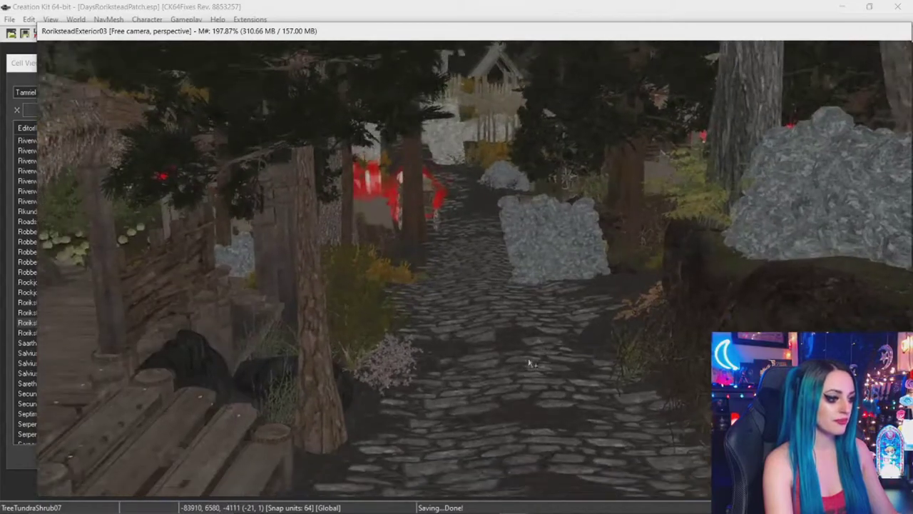
# - Try lowering the TreePineForest05 beside the cobbled road deeper into the ground, and undo the move
pyautogui.scroll(3, 531, 364)
pyautogui.keyDown('shift'); pyautogui.moveTo(532, 364); pyautogui.dragTo(504, 373, button='middle'); pyautogui.keyUp('shift')
pyautogui.scroll(3, 512, 371)
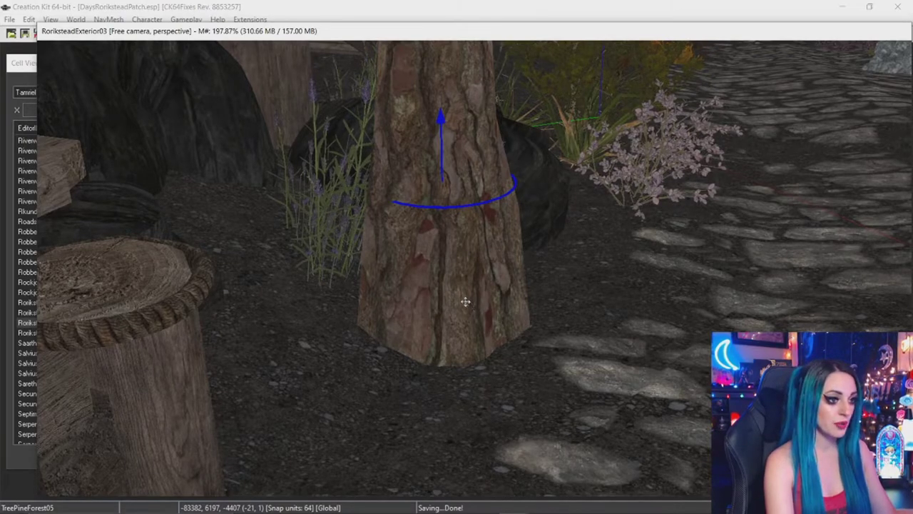
pyautogui.moveTo(465, 301); pyautogui.dragTo(465, 398)
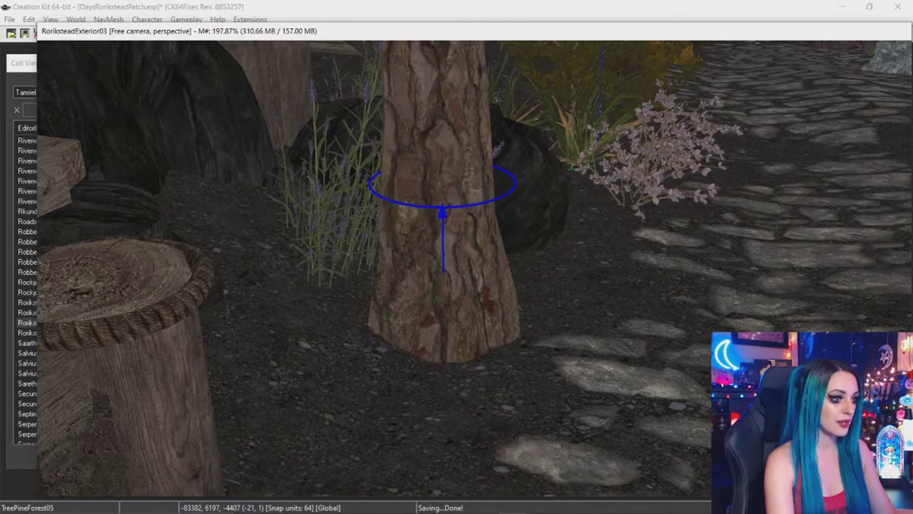
pyautogui.hotkey('ctrl', 'z')
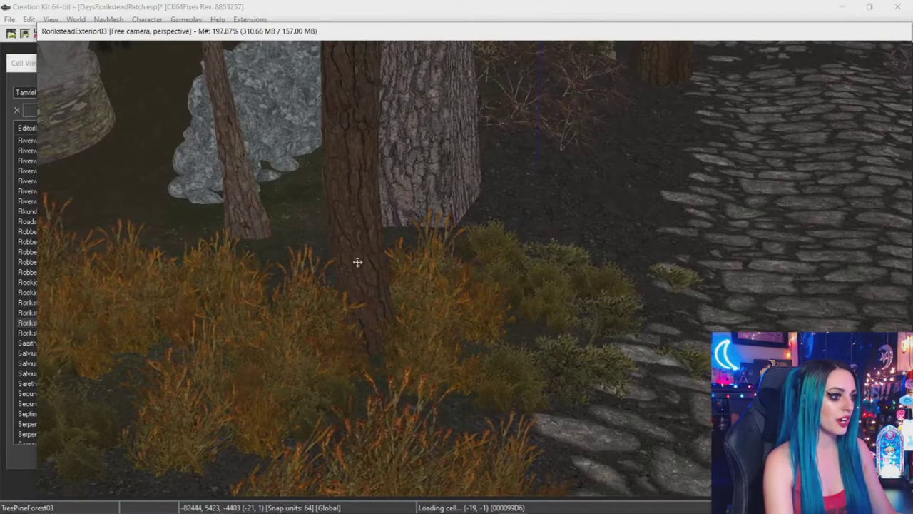
# - Examine the trees along the cobbled road, the area around the hay cart and barrels, and the palisade gate
pyautogui.scroll(-5, 610, 314)
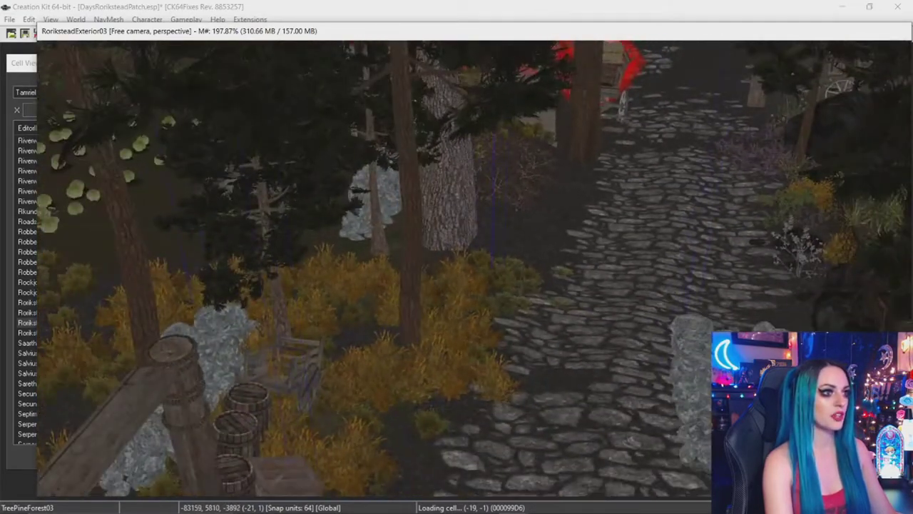
pyautogui.scroll(-5, 473, 268)
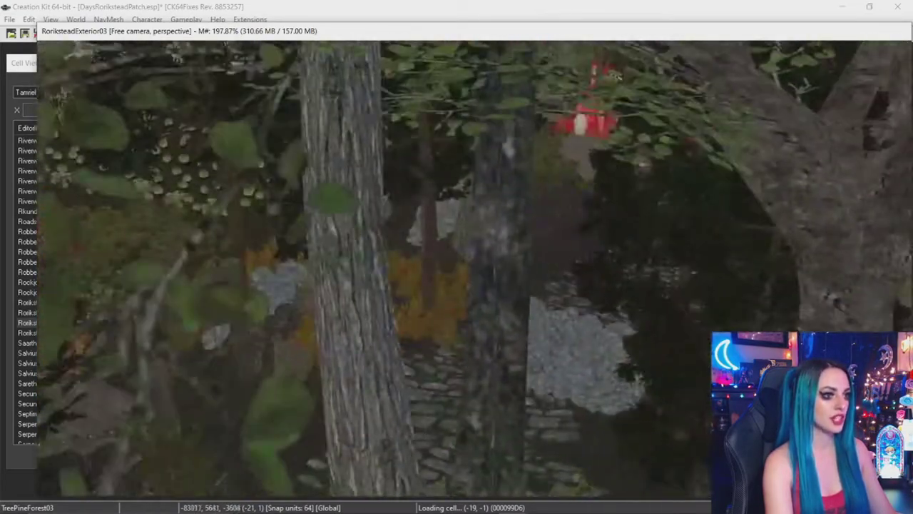
pyautogui.scroll(2, 473, 268)
pyautogui.scroll(-3, 504, 295)
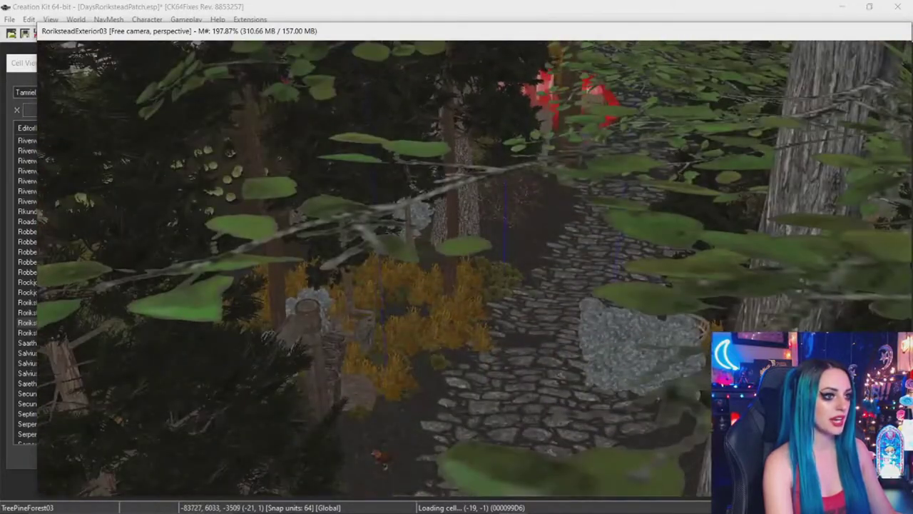
pyautogui.scroll(5, 504, 297)
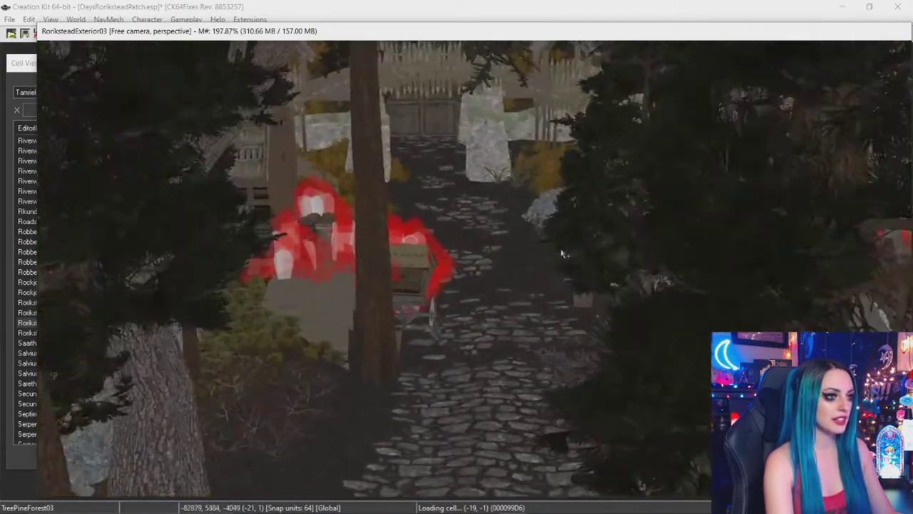
pyautogui.scroll(3, 562, 257)
pyautogui.rightClick(563, 282)
pyautogui.click(482, 37)
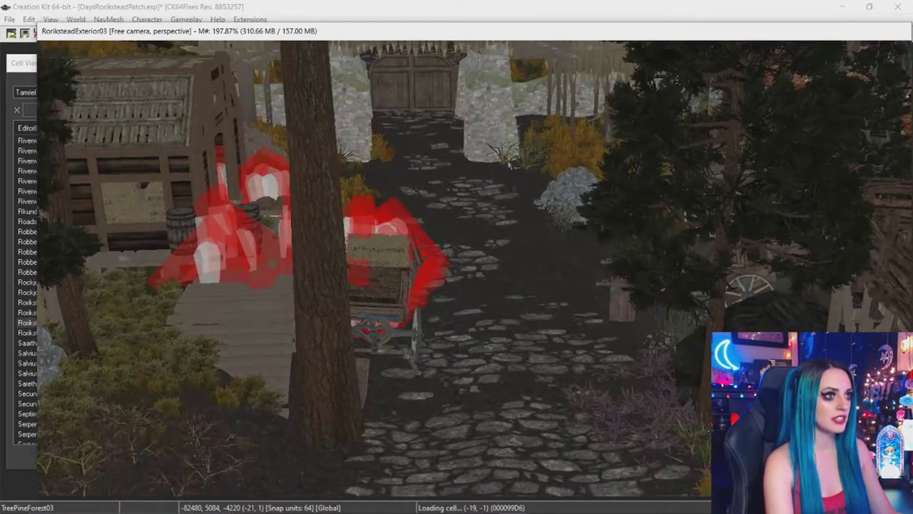
pyautogui.keyDown('shift'); pyautogui.moveTo(490, 69); pyautogui.dragTo(545, 320, button='middle'); pyautogui.keyUp('shift')
pyautogui.scroll(4, 589, 280)
pyautogui.scroll(-3, 481, 242)
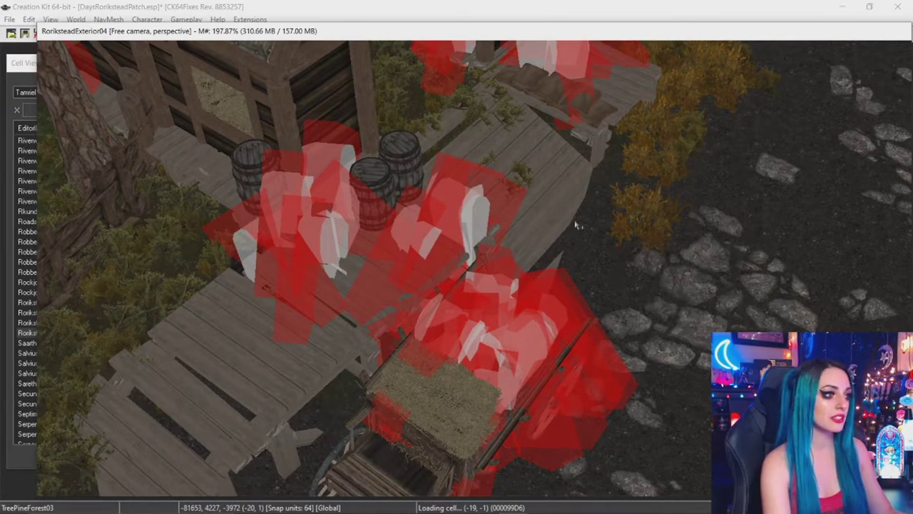
pyautogui.scroll(-10, 570, 190)
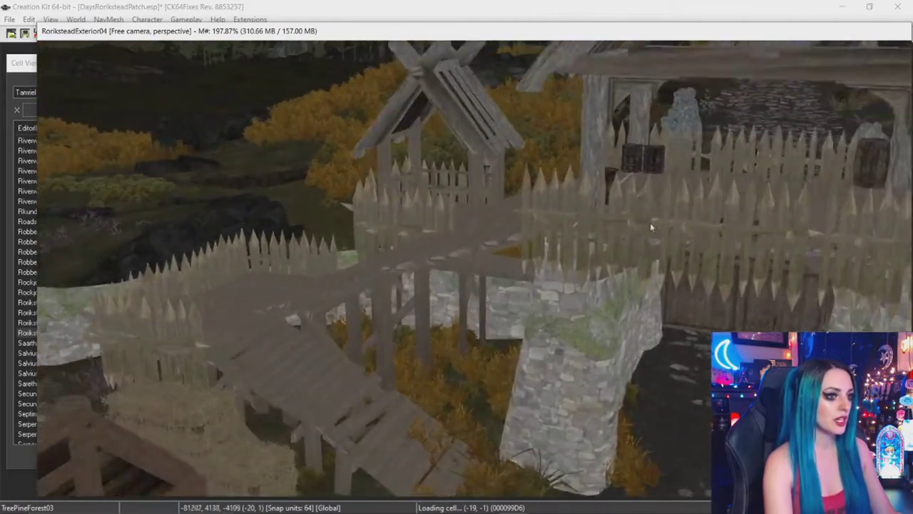
# - Examine the dirt path, roadside trees and carts outside the village for misplaced objects
pyautogui.keyDown('shift'); pyautogui.moveTo(650, 227); pyautogui.dragTo(785, 236, button='middle'); pyautogui.keyUp('shift')
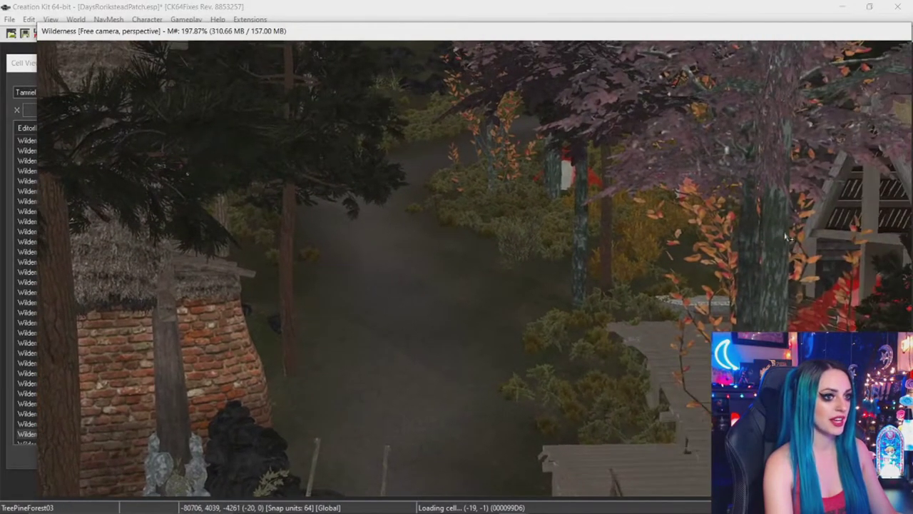
pyautogui.scroll(8, 709, 264)
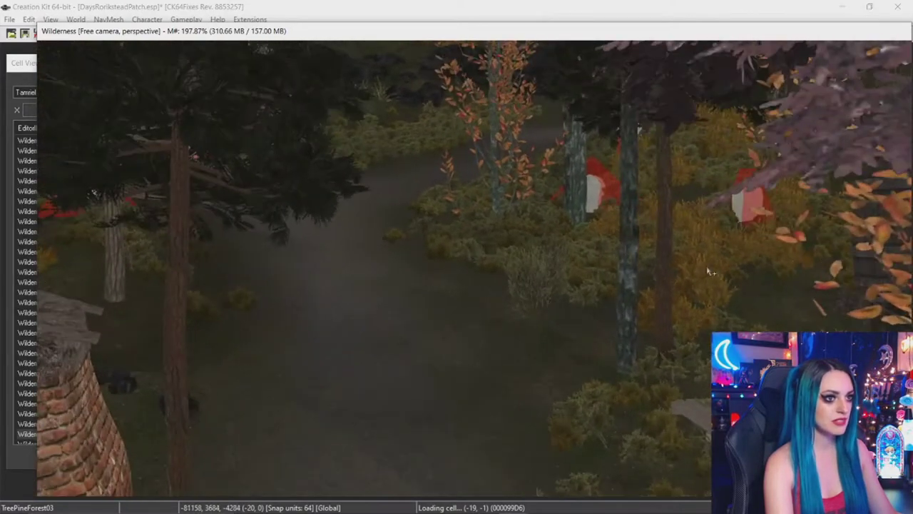
pyautogui.scroll(10, 709, 270)
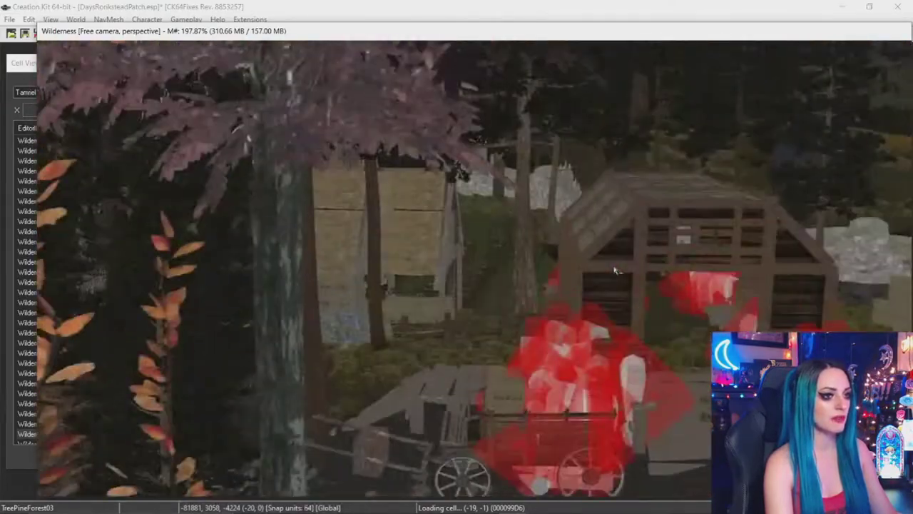
pyautogui.scroll(8, 599, 297)
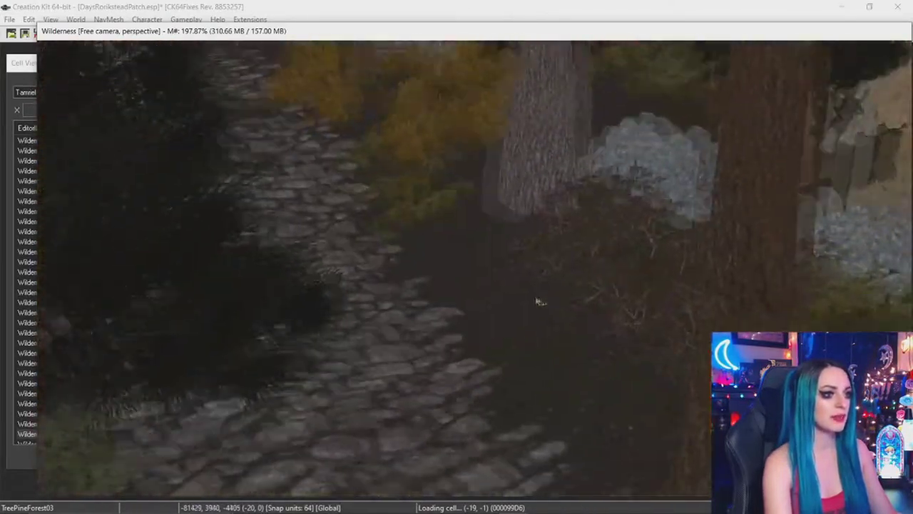
pyautogui.moveTo(539, 301)
pyautogui.keyDown('shift'); pyautogui.mouseDown(button='middle')
pyautogui.moveTo(526, 282)
pyautogui.moveTo(532, 286)
pyautogui.mouseUp(button='middle'); pyautogui.keyUp('shift')
pyautogui.scroll(6, 547, 314)
pyautogui.keyDown('shift'); pyautogui.moveTo(549, 315); pyautogui.dragTo(488, 300, button='middle'); pyautogui.keyUp('shift')
# - Inspect the stone gatehouse, the village wall and the base of the large tree trunk for clipping or floating
pyautogui.keyDown('shift'); pyautogui.moveTo(403, 352); pyautogui.dragTo(438, 271, button='middle'); pyautogui.keyUp('shift')
pyautogui.scroll(3, 435, 286)
pyautogui.scroll(-3, 428, 286)
pyautogui.scroll(-3, 443, 307)
pyautogui.scroll(-2, 429, 271)
pyautogui.press('z')
pyautogui.scroll(-1, 469, 286)
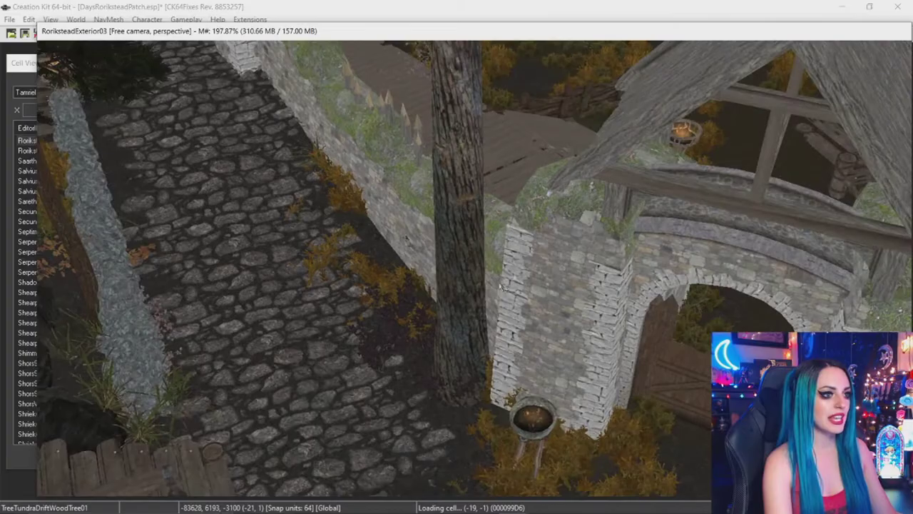
pyautogui.keyDown('shift'); pyautogui.moveTo(500, 283); pyautogui.dragTo(532, 225, button='middle'); pyautogui.keyUp('shift')
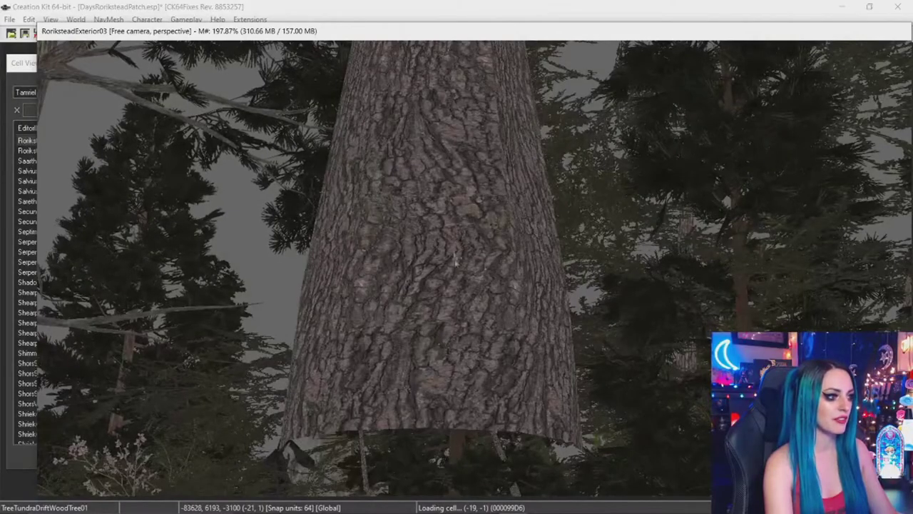
pyautogui.keyDown('shift'); pyautogui.moveTo(455, 261); pyautogui.dragTo(404, 281, button='middle'); pyautogui.keyUp('shift')
pyautogui.scroll(5, 404, 281)
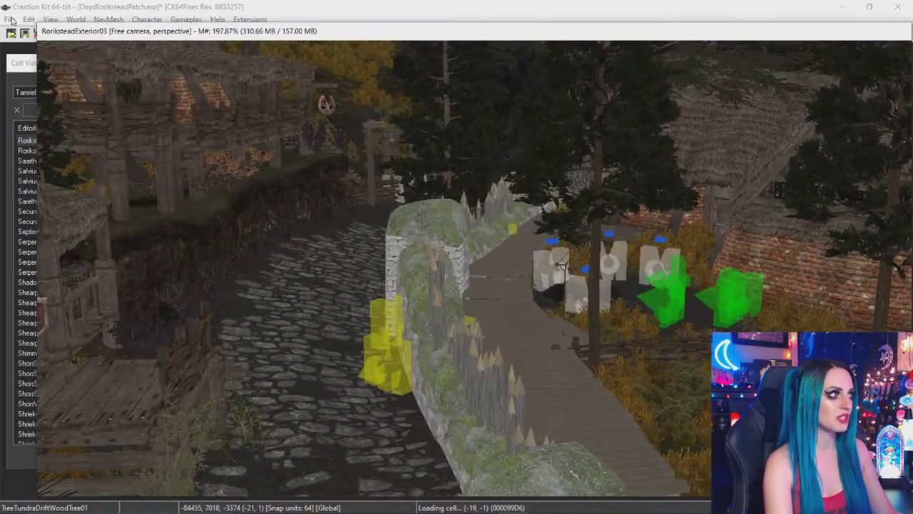
# - Save DaysRoriksteadPatch.esp again, look over the stable area, and close the Creation Kit to return to Mod Organizer
pyautogui.click(10, 20)
pyautogui.click(26, 45)
pyautogui.keyDown('shift'); pyautogui.moveTo(355, 149); pyautogui.dragTo(371, 154, button='middle'); pyautogui.keyUp('shift')
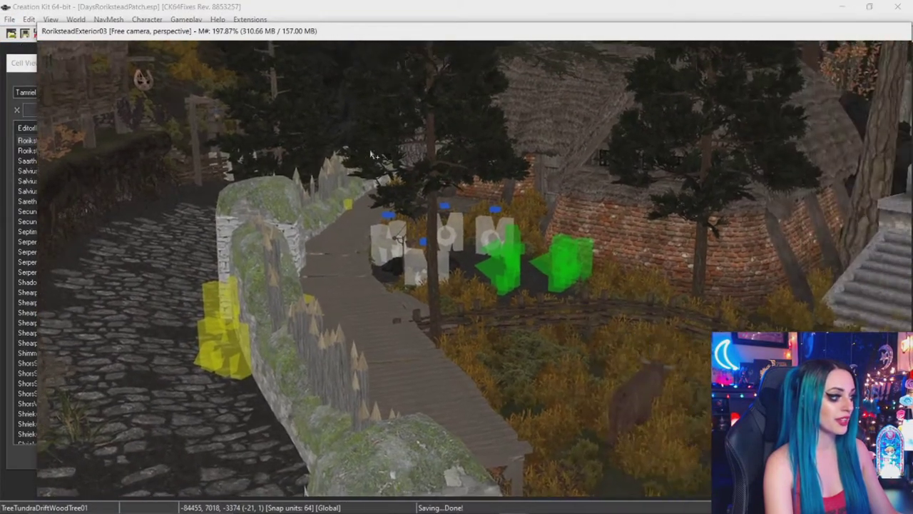
pyautogui.scroll(6, 546, 244)
pyautogui.moveTo(547, 255); pyautogui.dragTo(630, 264, button='middle')
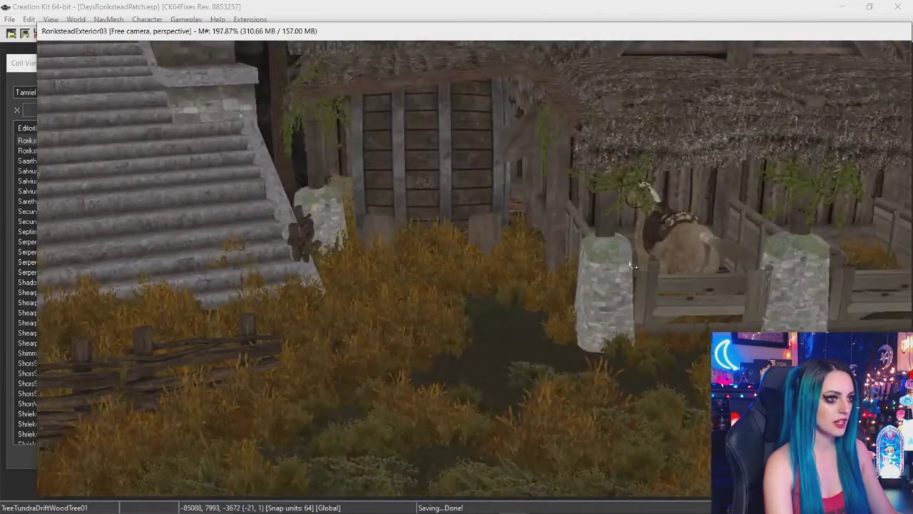
pyautogui.click(896, 6)
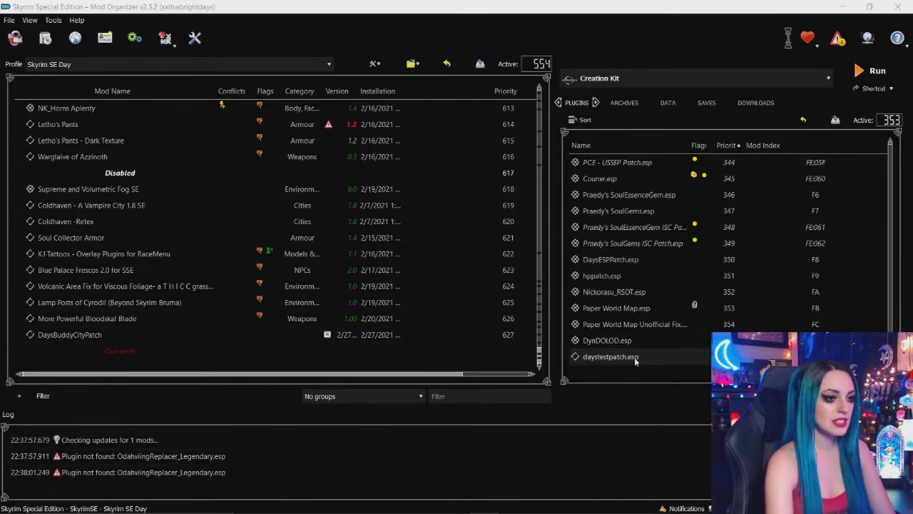
# - Open the origin folder of the daystestpatch.esp plugin in File Explorer and bring its window into view
pyautogui.click(629, 358)
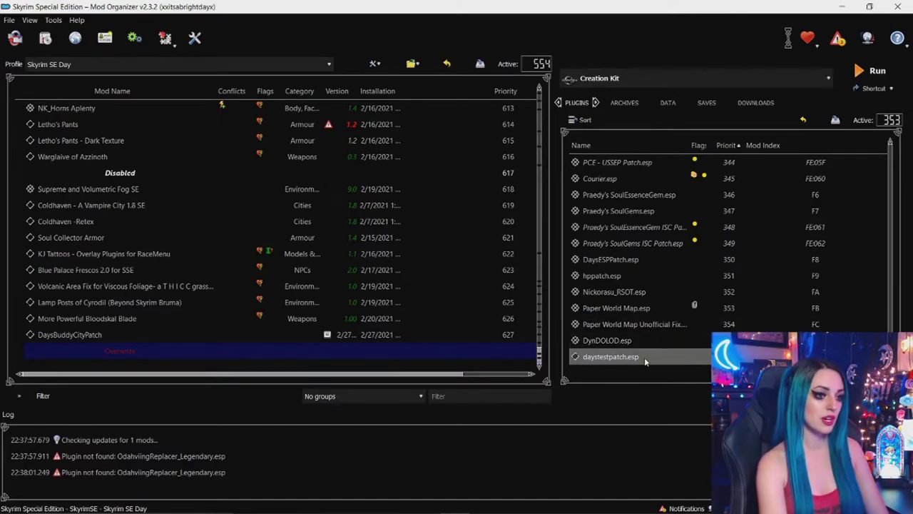
pyautogui.rightClick(645, 357)
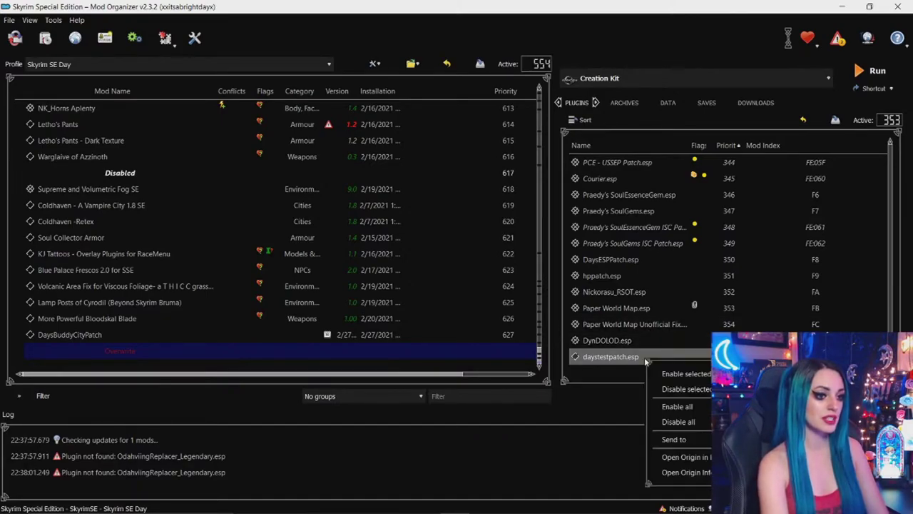
pyautogui.click(685, 457)
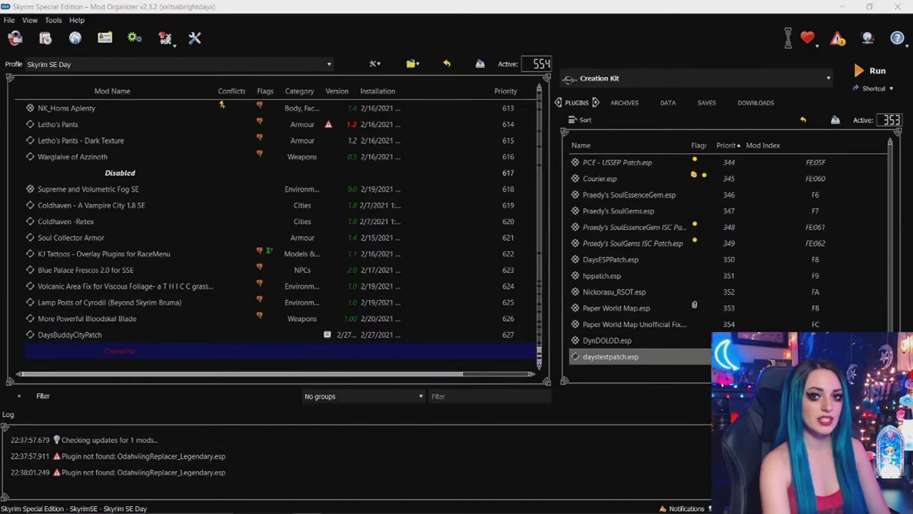
pyautogui.moveTo(912, 55); pyautogui.dragTo(474, 34)
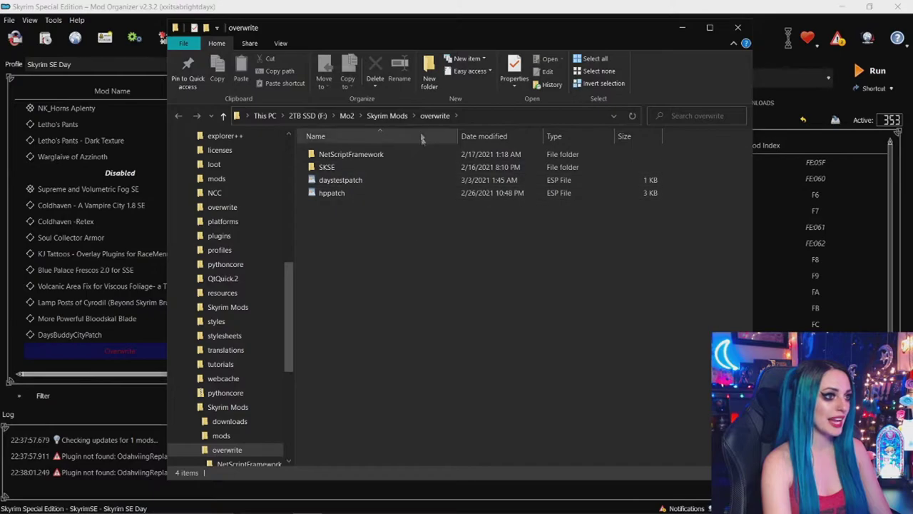
# - Trace the folder path up through Skyrim Mods and Mo2, and return to the overwrite folder
pyautogui.click(385, 116)
pyautogui.click(346, 115)
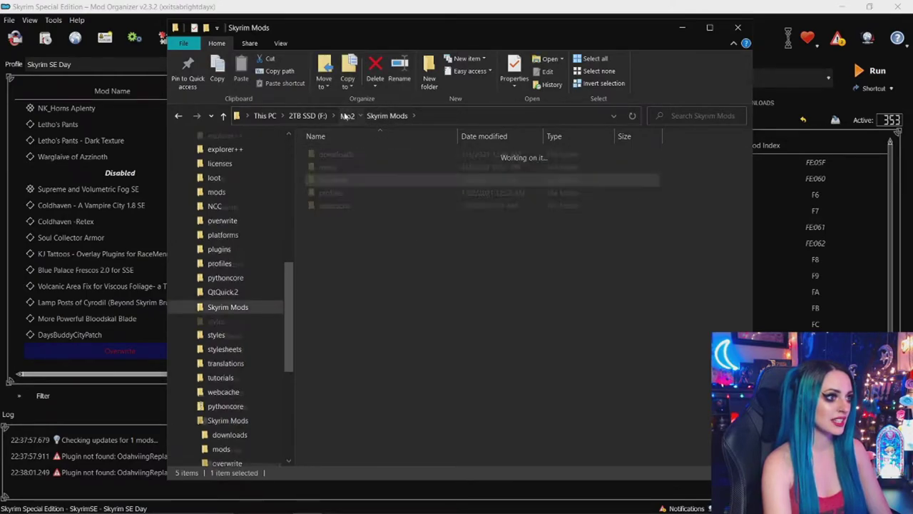
pyautogui.doubleClick(368, 340)
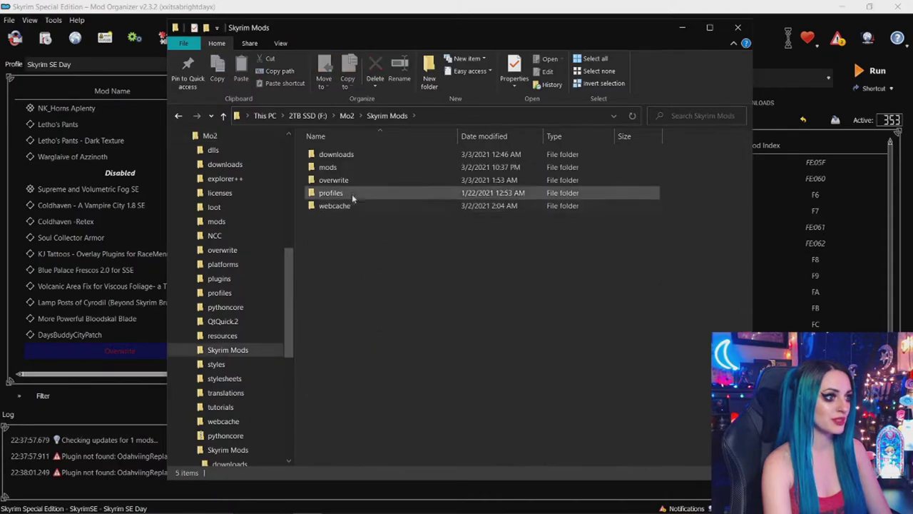
pyautogui.doubleClick(352, 180)
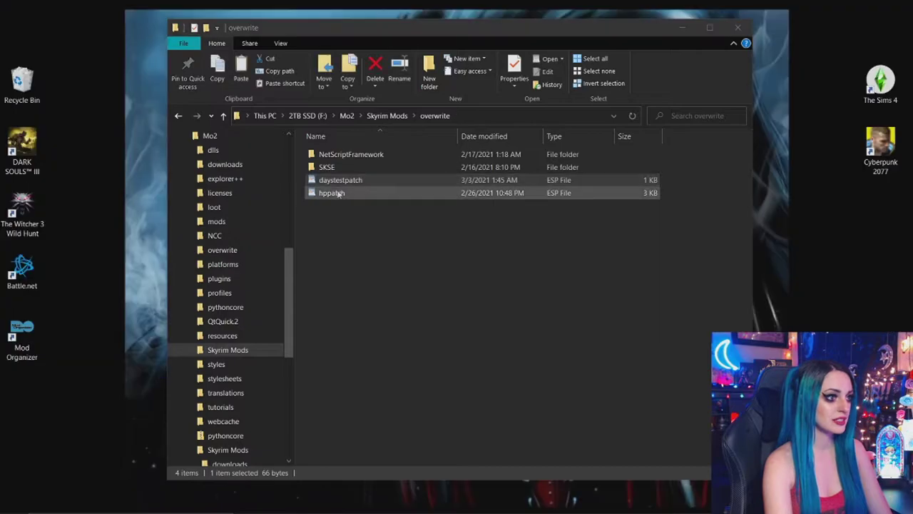
# - Copy the daystestpatch ESP file from the overwrite folder to the desktop
pyautogui.rightClick(349, 184)
pyautogui.click(388, 361)
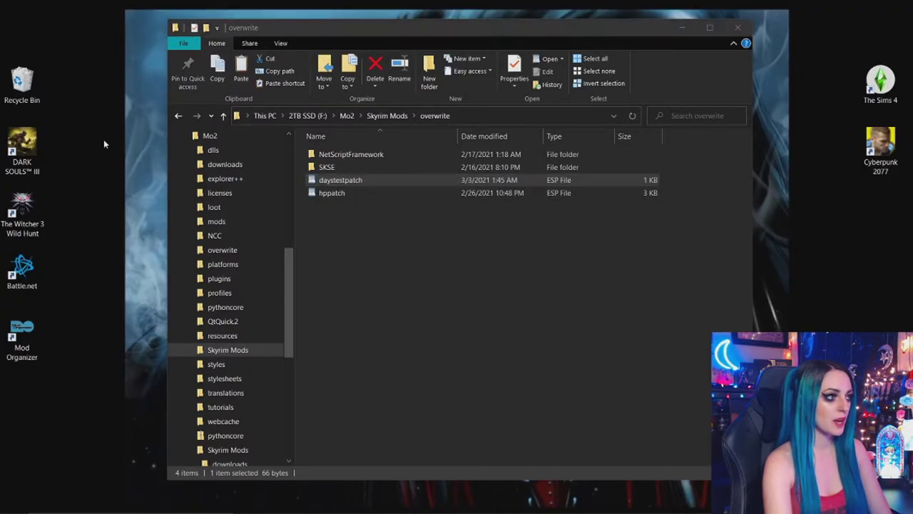
pyautogui.rightClick(104, 139)
pyautogui.click(125, 197)
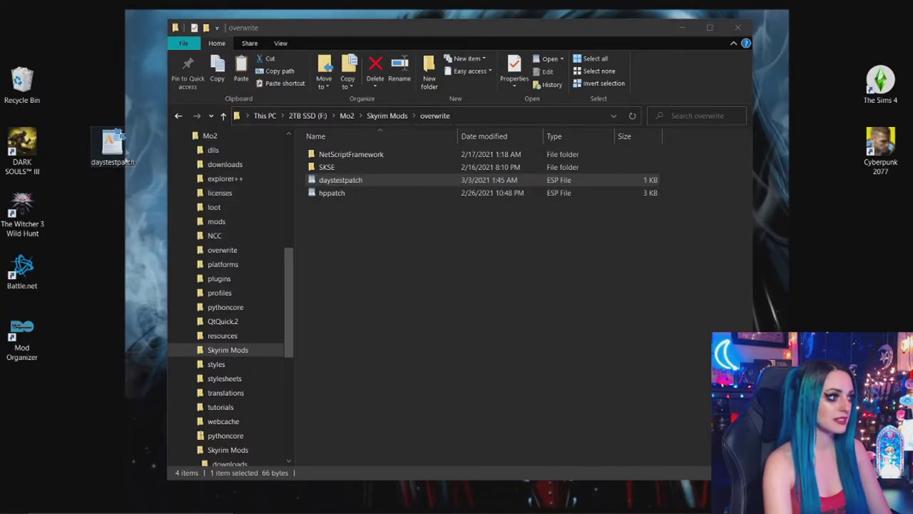
# - Compress the desktop copy of daystestpatch into an archive of the same name
pyautogui.rightClick(115, 147)
pyautogui.click(178, 235)
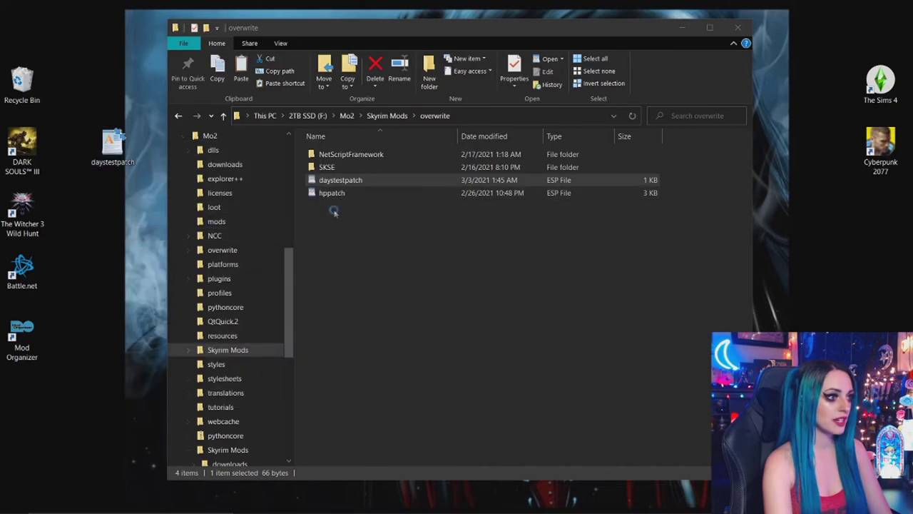
pyautogui.click(444, 361)
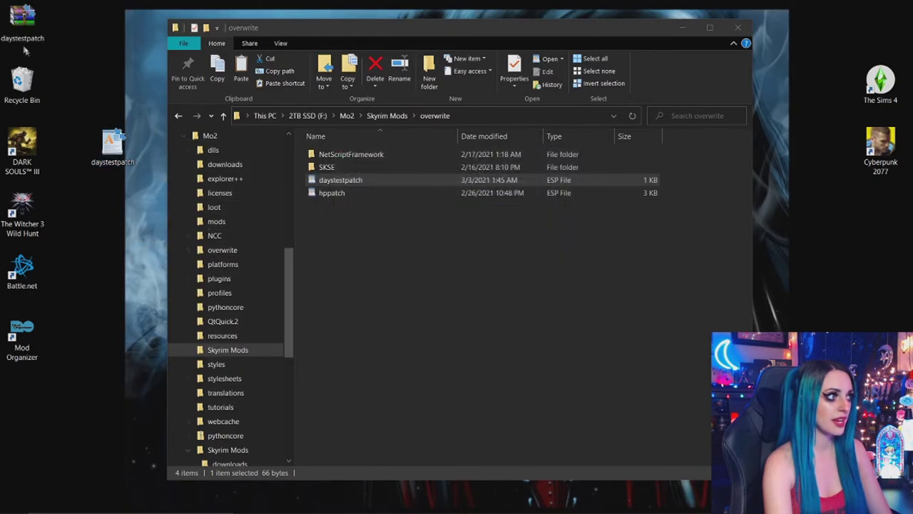
# - Delete the daystestpatch and hppatch ESP files from the overwrite folder and close the folder window
pyautogui.click(361, 180)
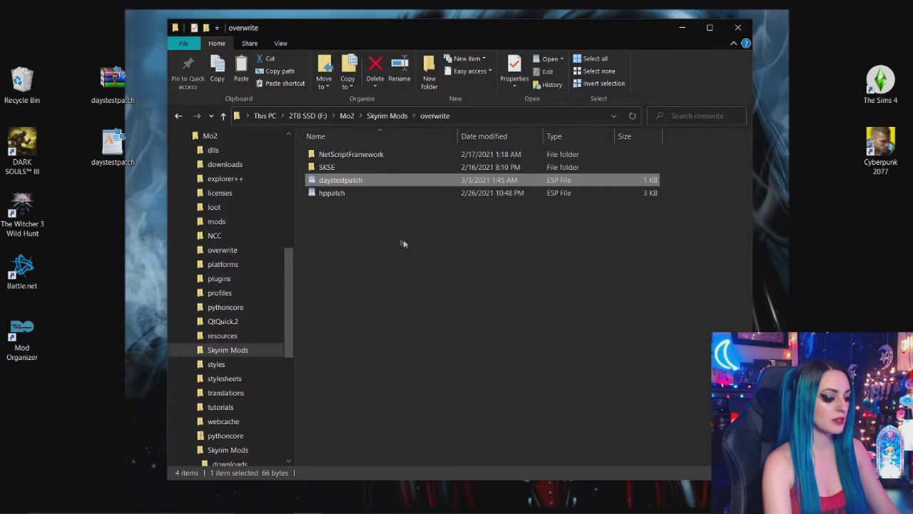
pyautogui.press('Delete')
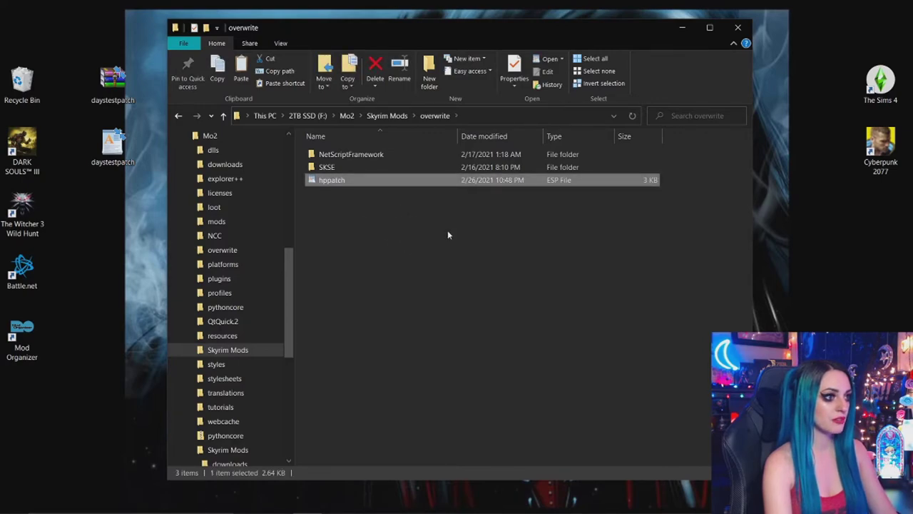
pyautogui.press('Delete')
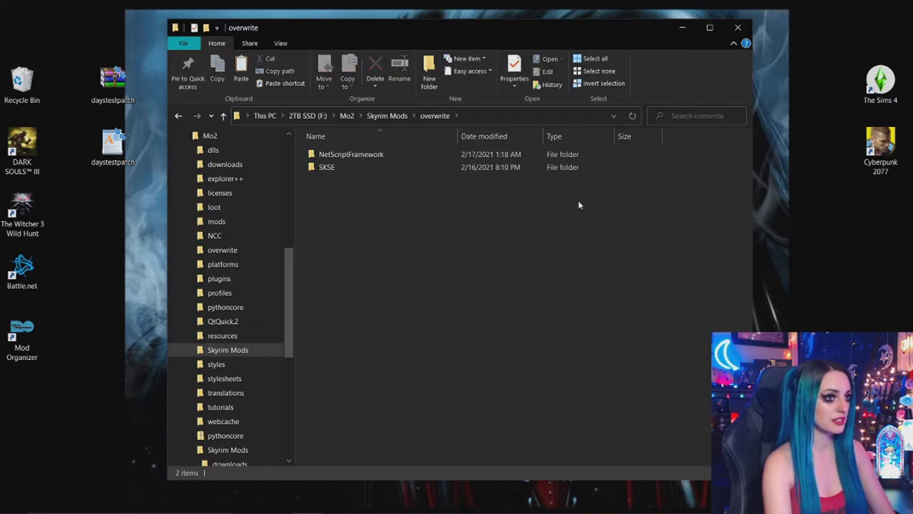
pyautogui.click(737, 28)
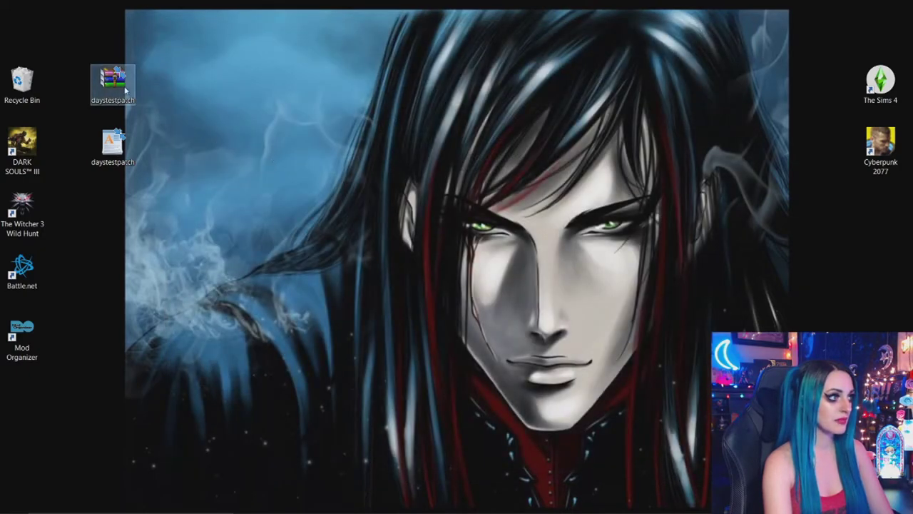
# - Place the daystestpatch archive below the ESP file on the desktop and switch back to Mod Organizer
pyautogui.moveTo(125, 89); pyautogui.dragTo(126, 204)
pyautogui.moveTo(538, 508)
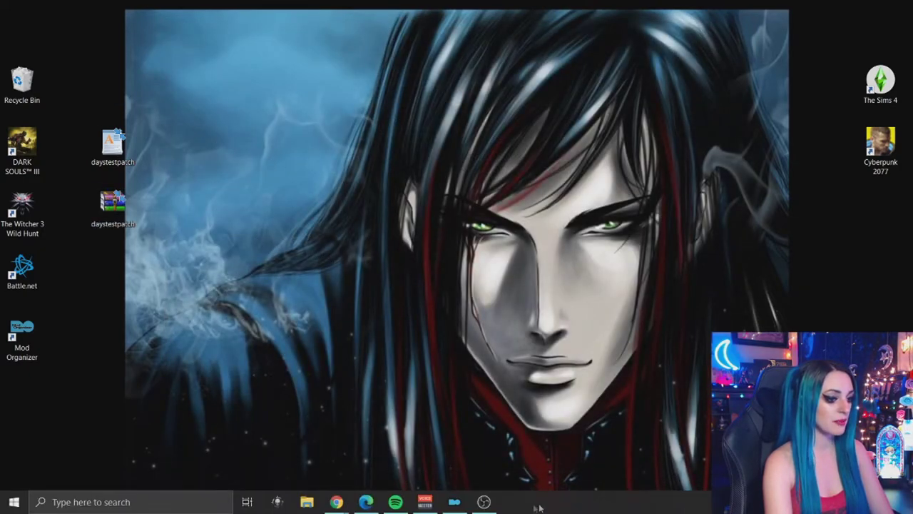
pyautogui.click(453, 504)
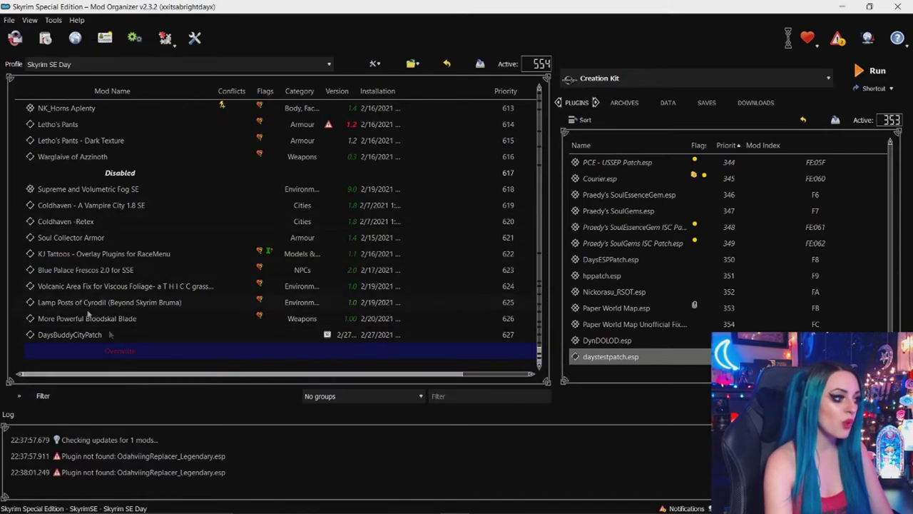
# - Filter the mod list by "day" to show the custom patches
pyautogui.scroll(5, 235, 261)
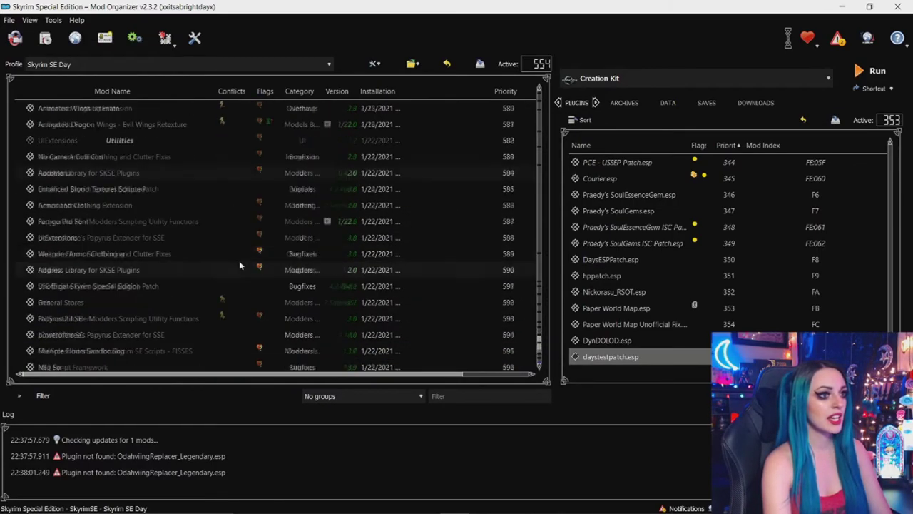
pyautogui.scroll(-5, 239, 260)
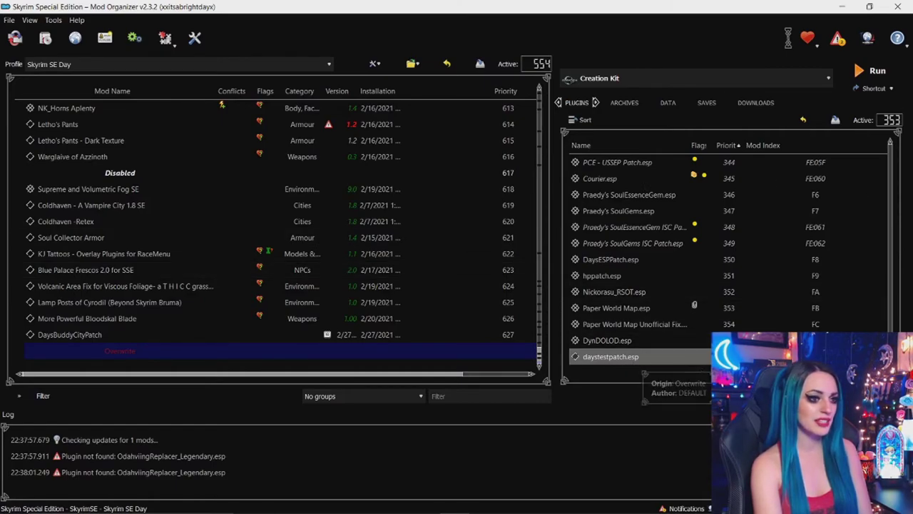
pyautogui.click(463, 396)
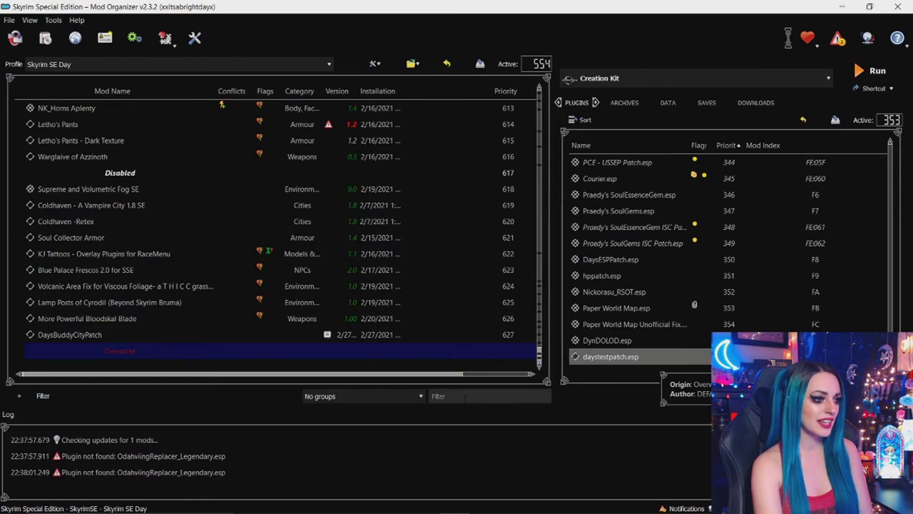
pyautogui.write('say')
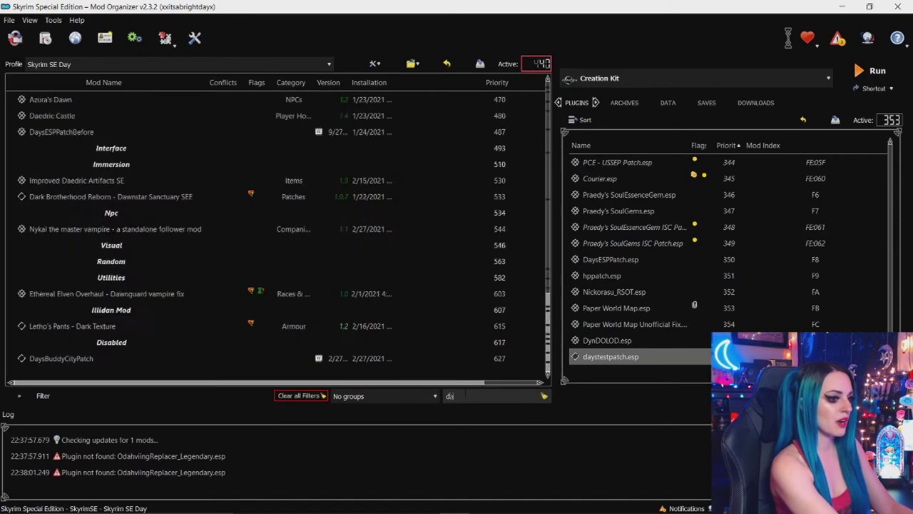
# - Look through the filtered mods, examining the city patches grouped under Cities
pyautogui.scroll(6, 267, 229)
pyautogui.scroll(-6, 270, 222)
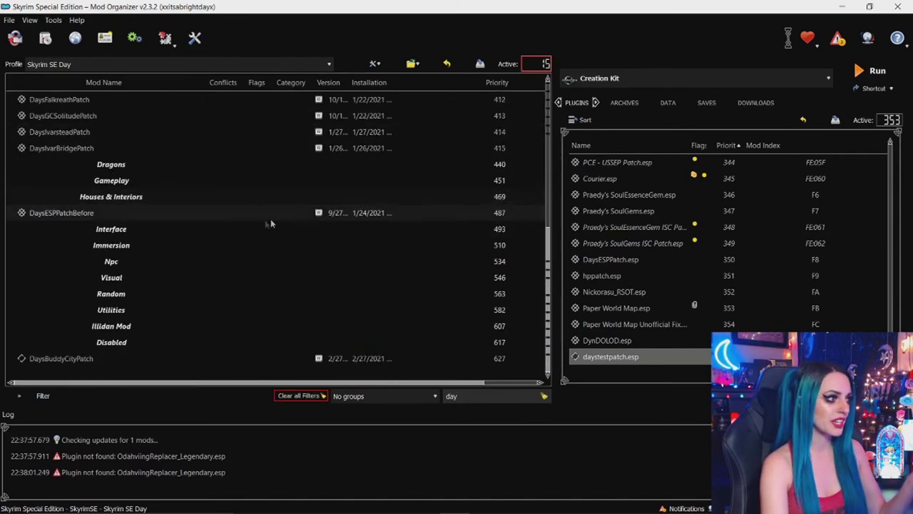
pyautogui.scroll(5, 284, 244)
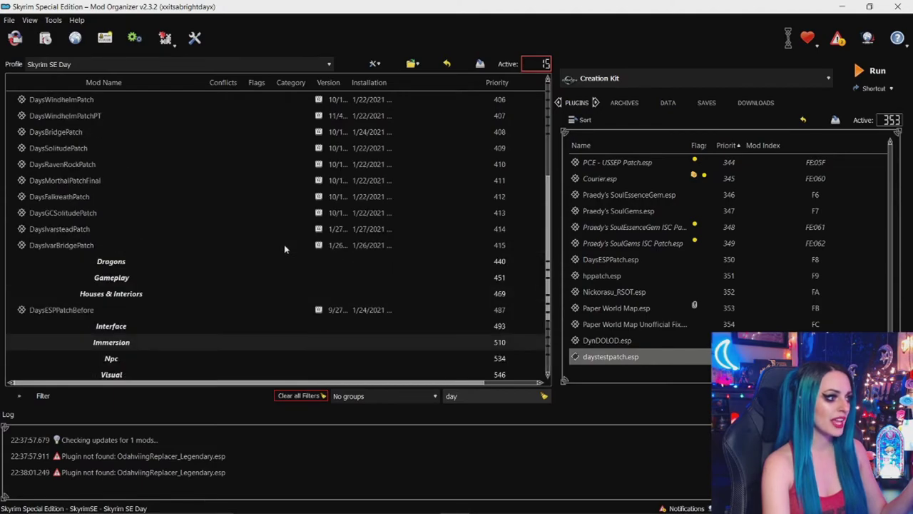
pyautogui.scroll(-1, 284, 250)
pyautogui.scroll(1, 284, 258)
pyautogui.scroll(-2, 335, 234)
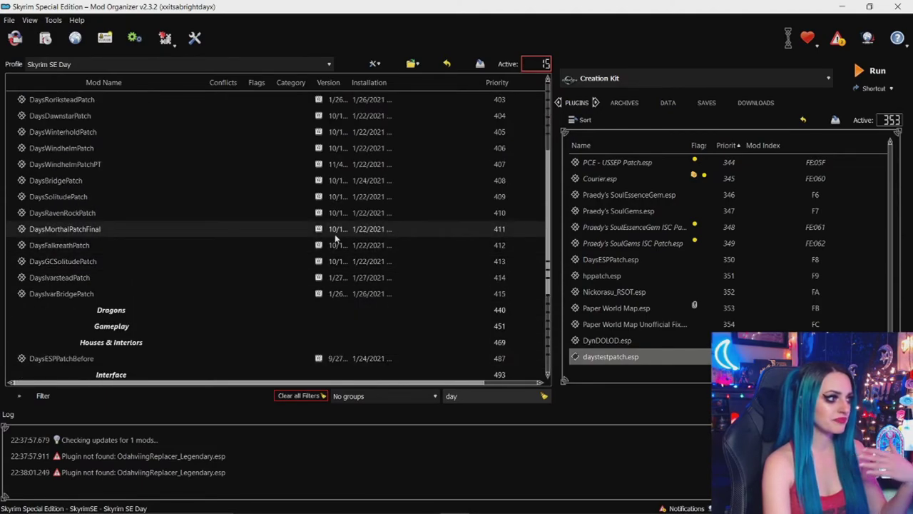
pyautogui.scroll(1, 130, 225)
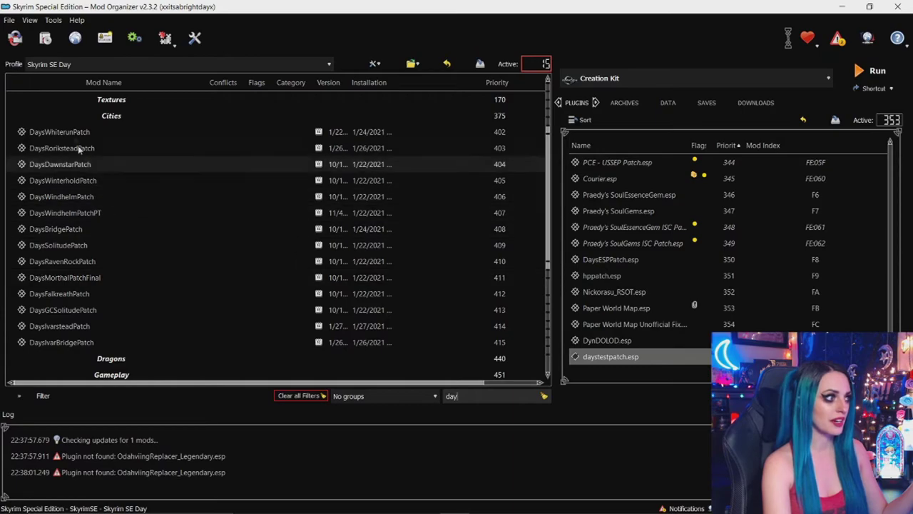
# - Look over the plugin list and check which actions are available for daystestpatch.esp
pyautogui.scroll(5, 698, 304)
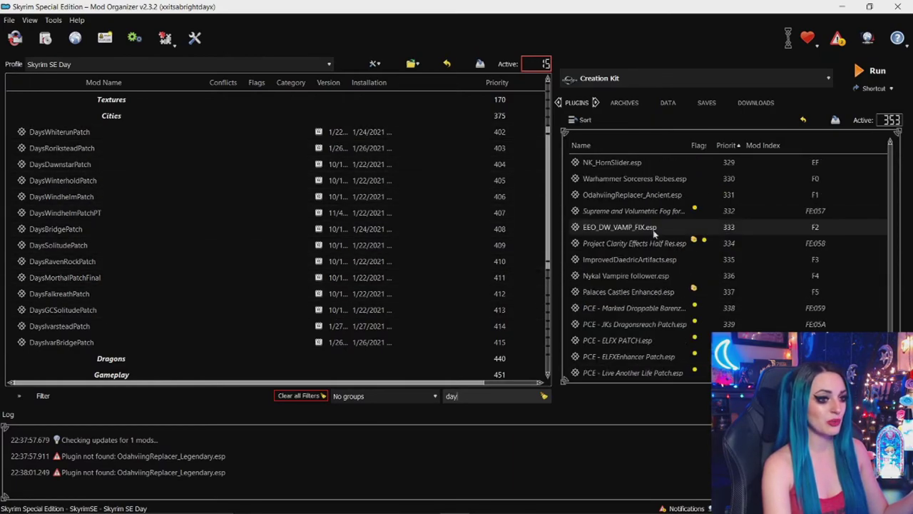
pyautogui.scroll(-5, 678, 285)
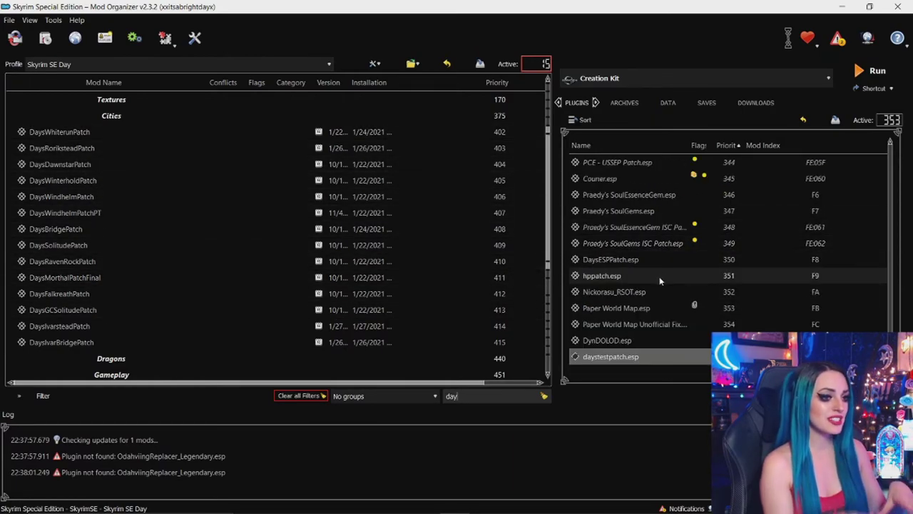
pyautogui.moveTo(660, 281)
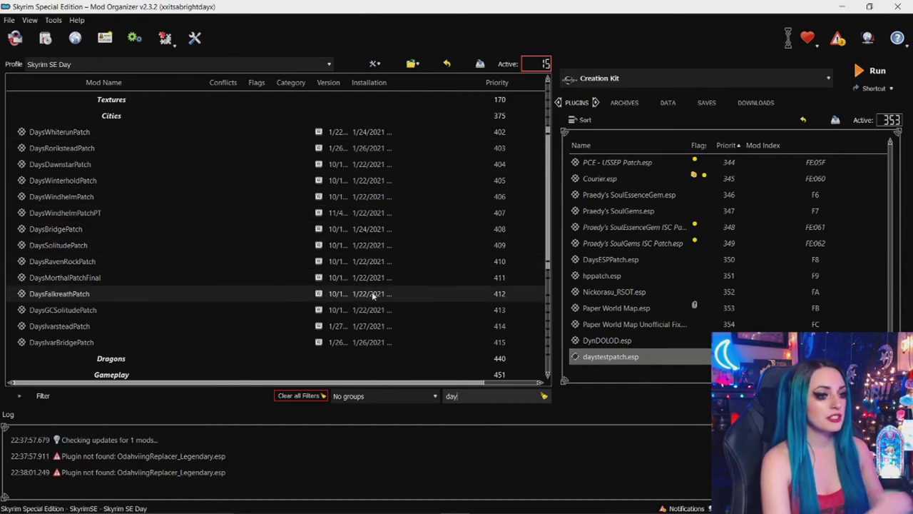
pyautogui.rightClick(611, 363)
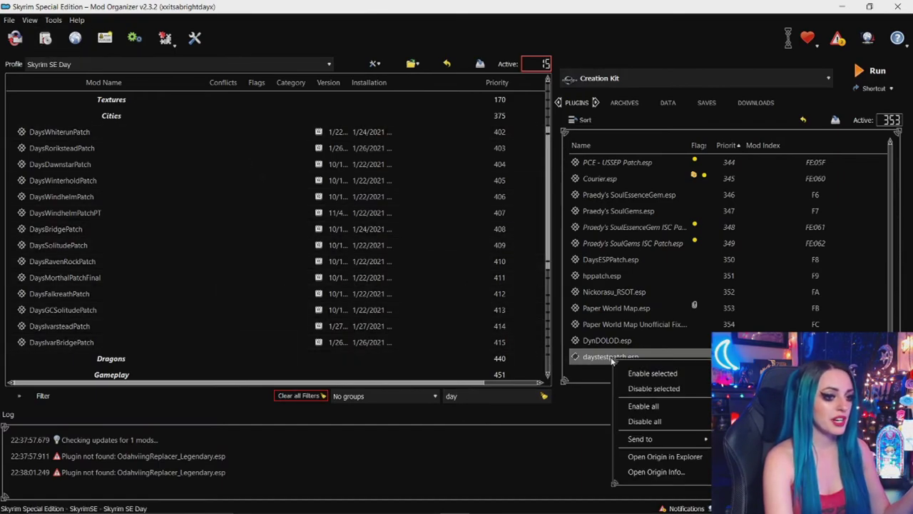
pyautogui.click(566, 426)
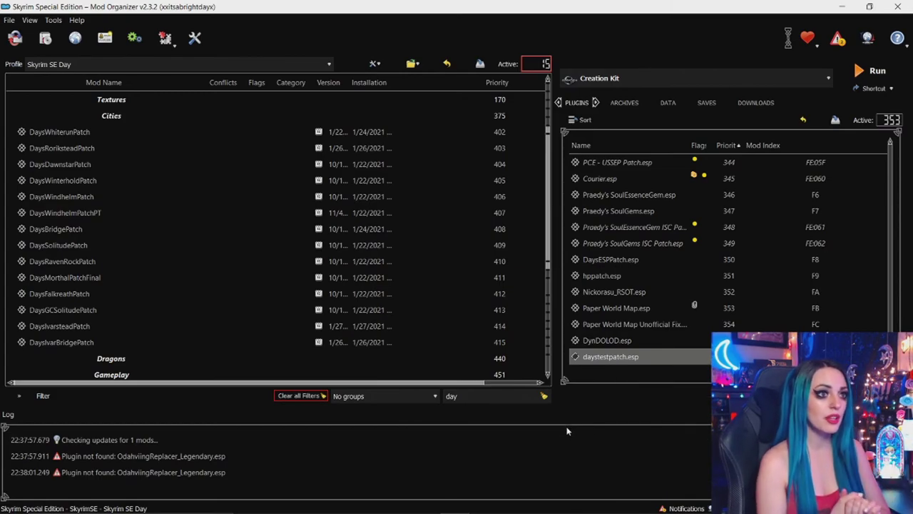